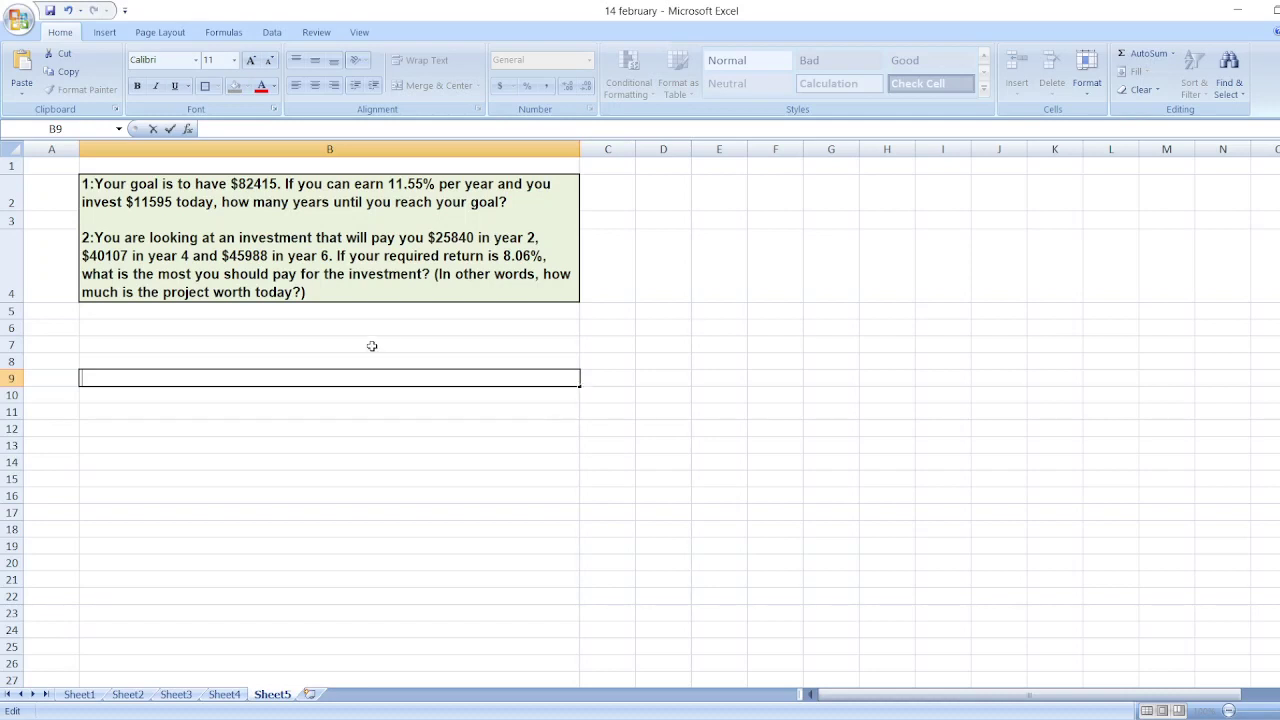
Enter the heading 'Number of Years (NPER):' in cell B8.
{"action": "left_click", "coordinate": [250, 362]}
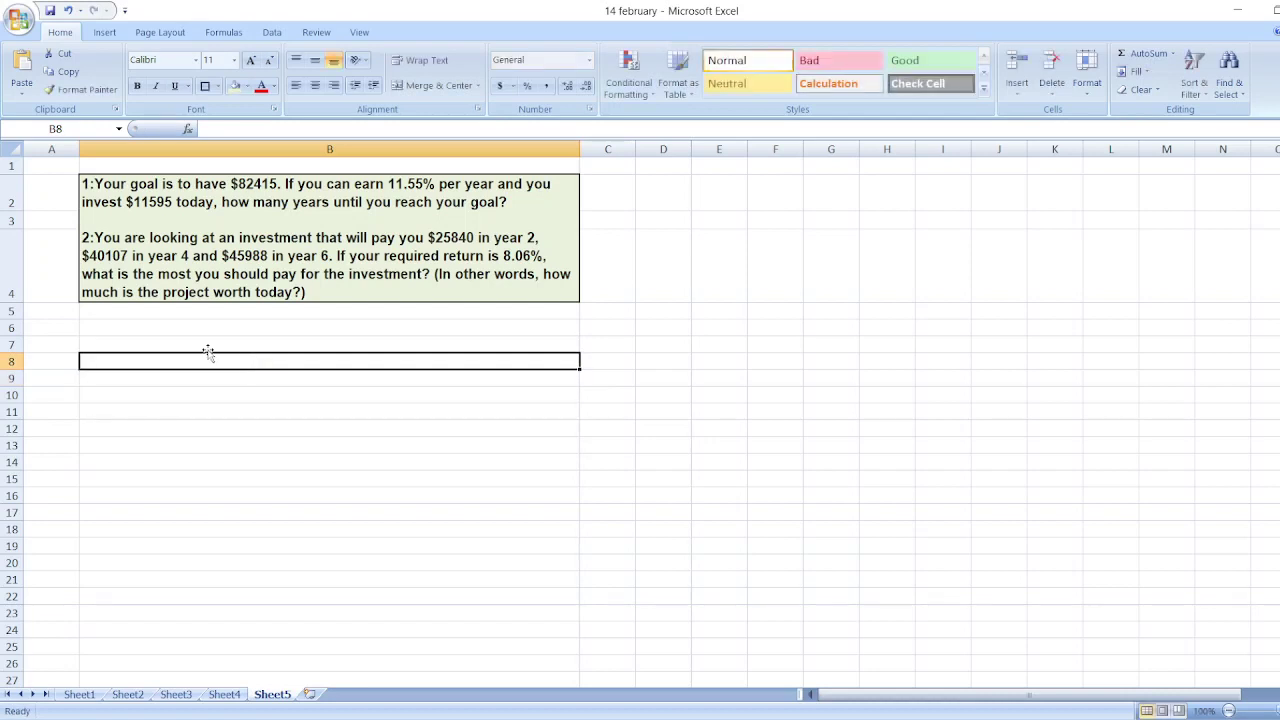
{"action": "type", "text": "Number of Years (NPER"}
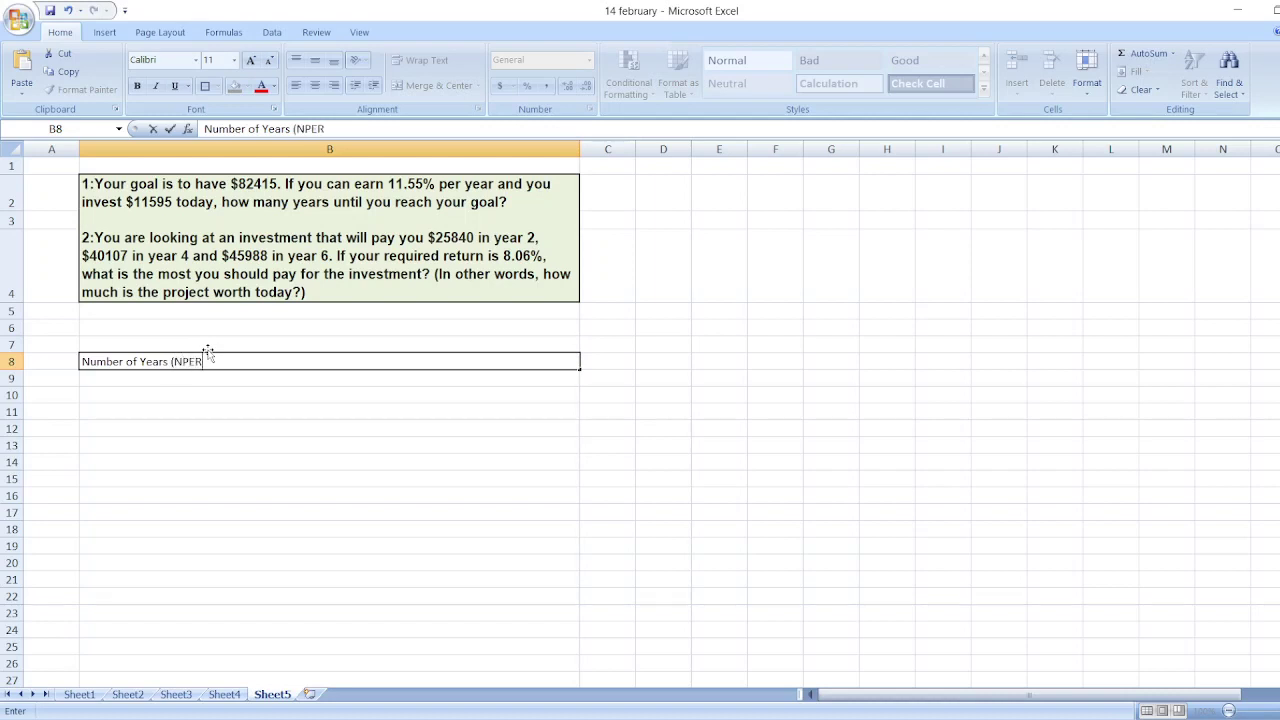
{"action": "type", "text": "):"}
{"action": "key", "text": "Return"}
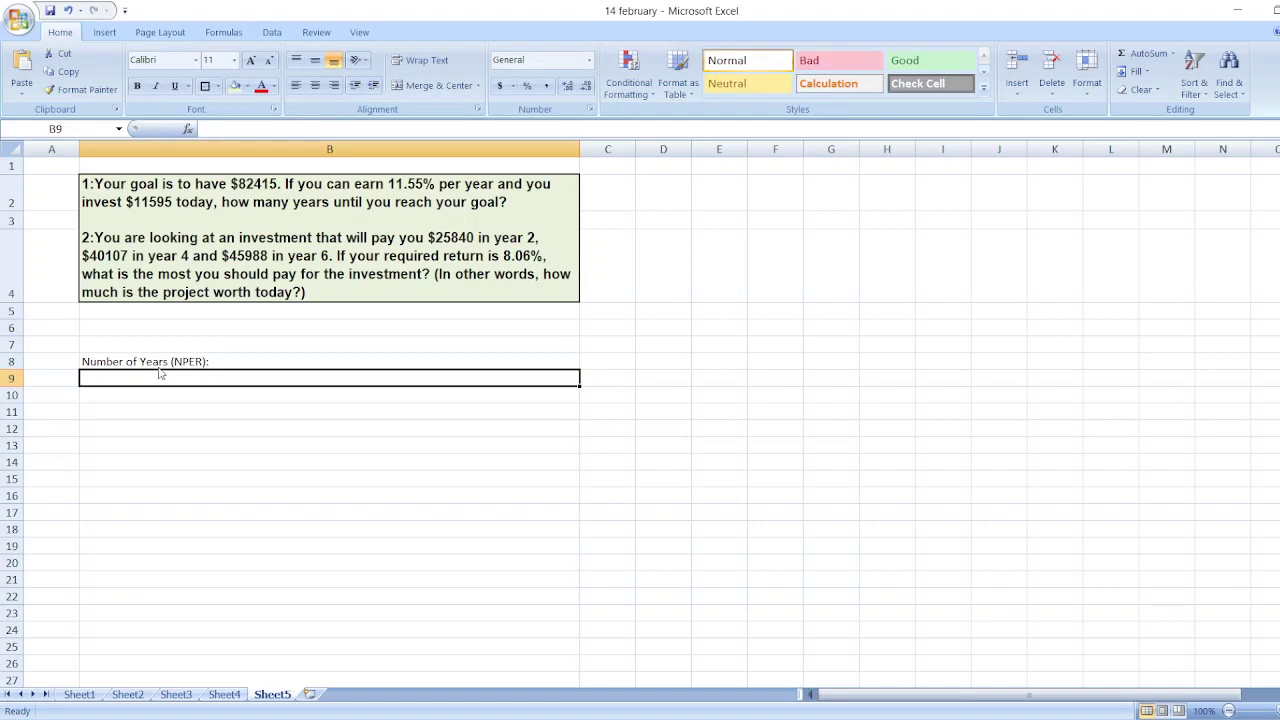
Add the Rate 11.55% and PMT 0 rows beneath the heading.
{"action": "type", "text": "Rate"}
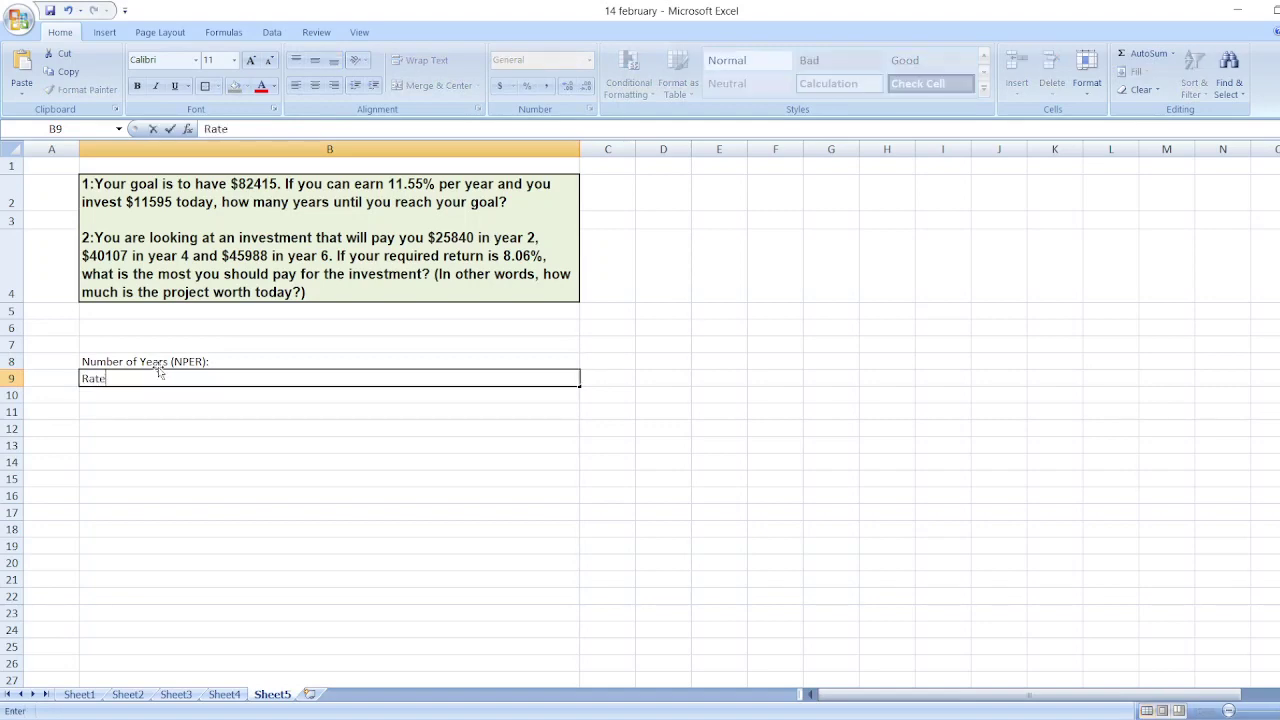
{"action": "key", "text": "Tab"}
{"action": "type", "text": "11.55%"}
{"action": "key", "text": "Return"}
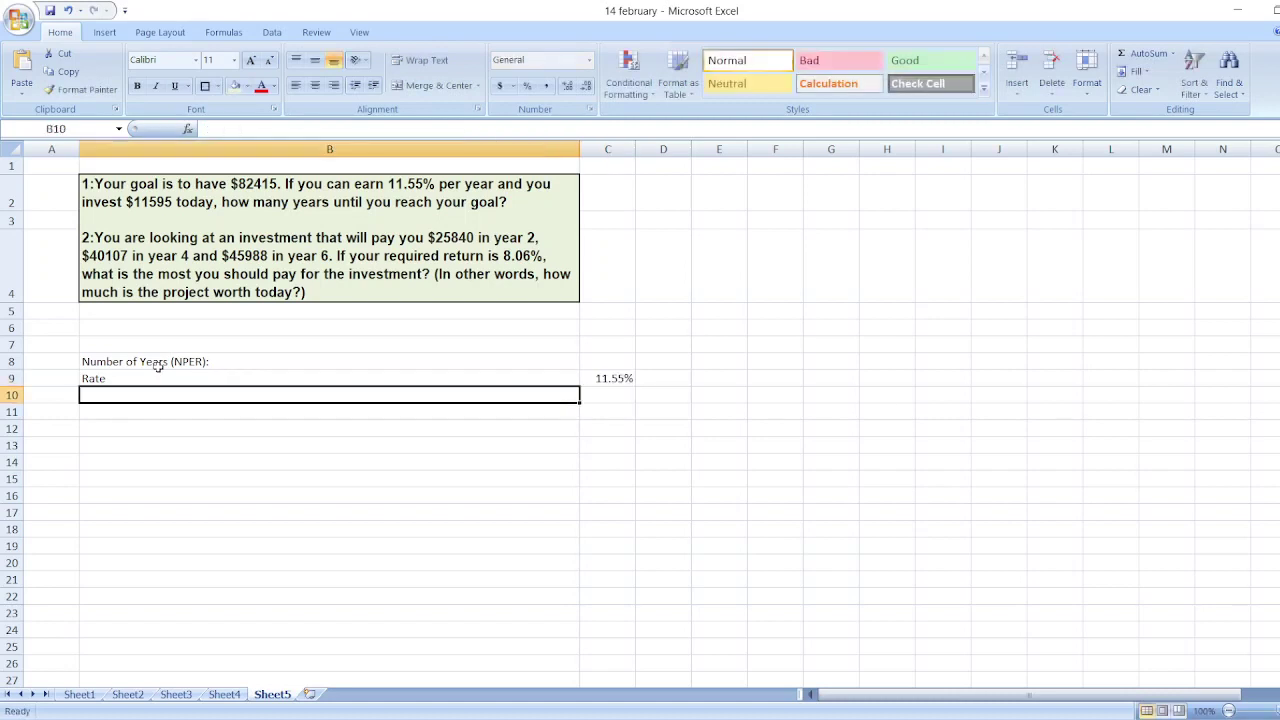
{"action": "type", "text": "PMT"}
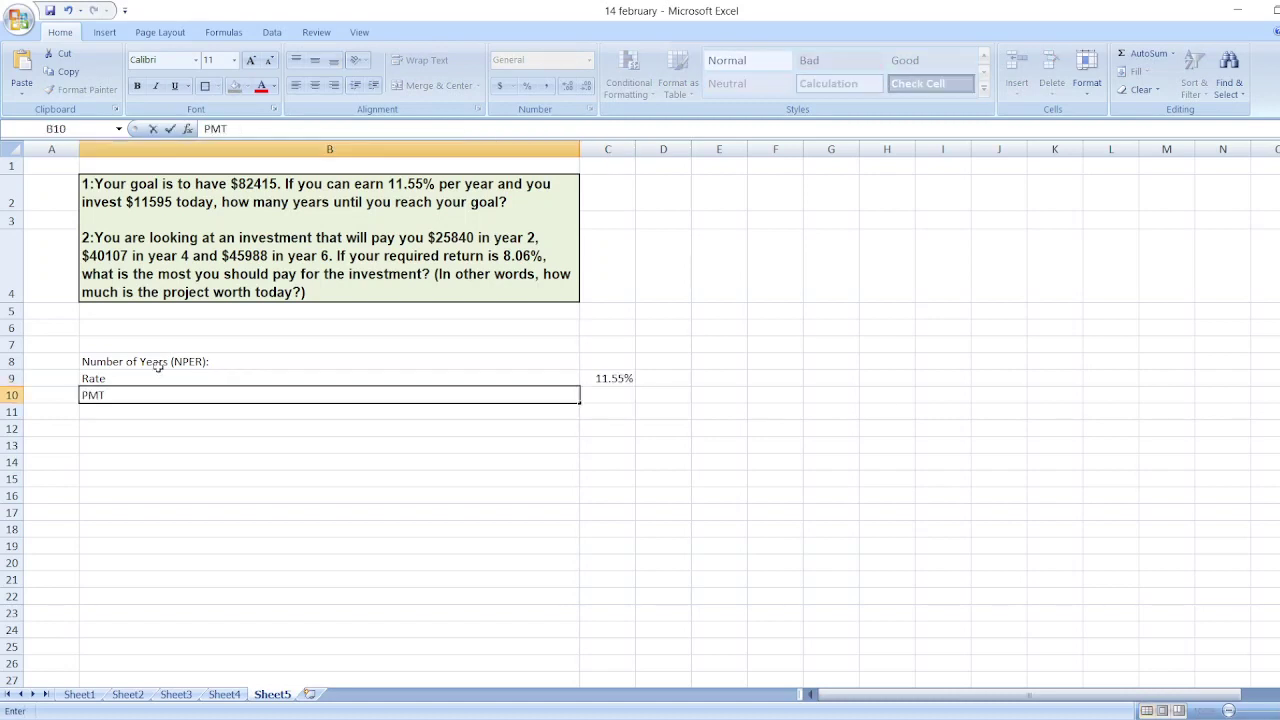
{"action": "key", "text": "Tab"}
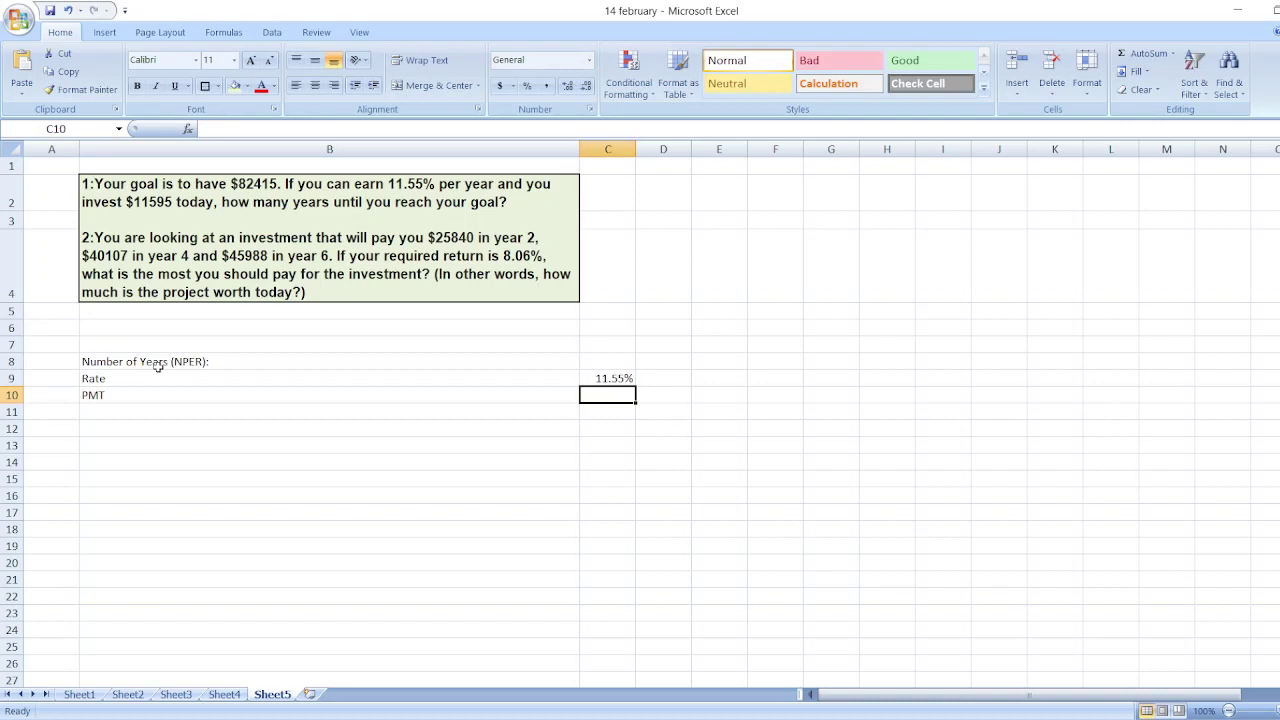
{"action": "type", "text": "0"}
{"action": "key", "text": "Down"}
{"action": "key", "text": "Left"}
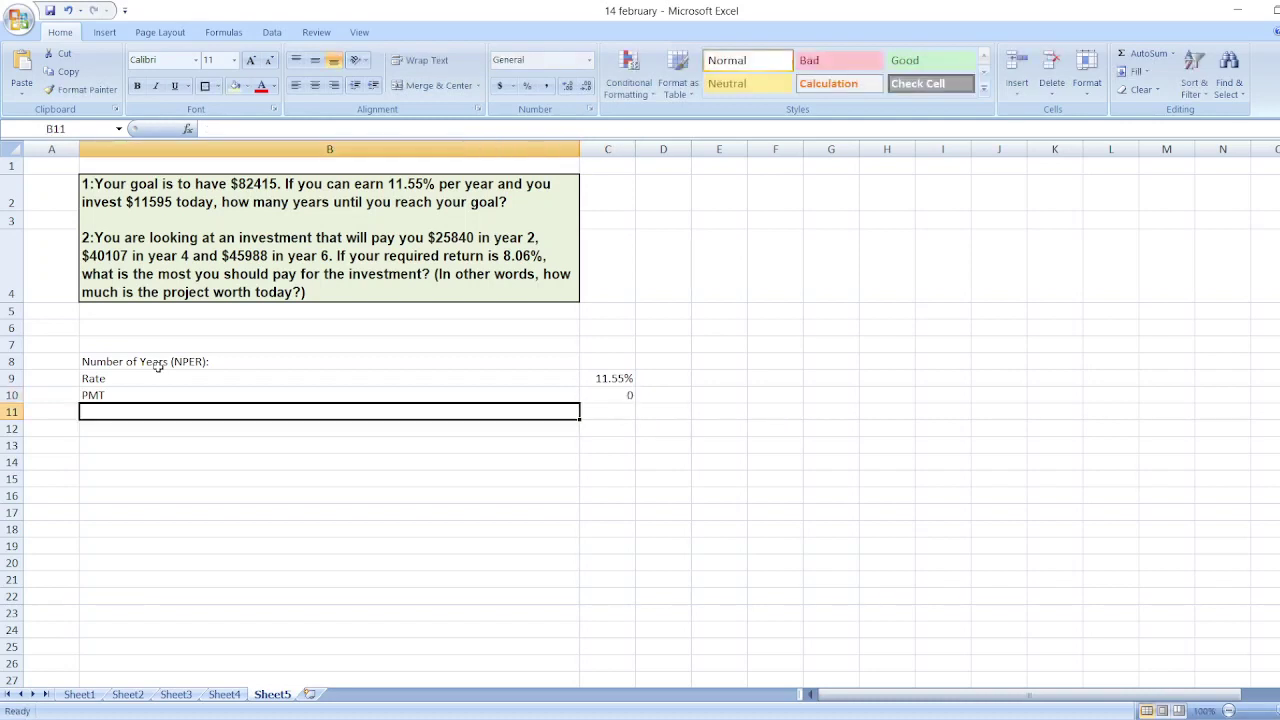
Add the PV $11,595 and FV $82,415 rows below PMT.
{"action": "type", "text": "PV"}
{"action": "key", "text": "Tab"}
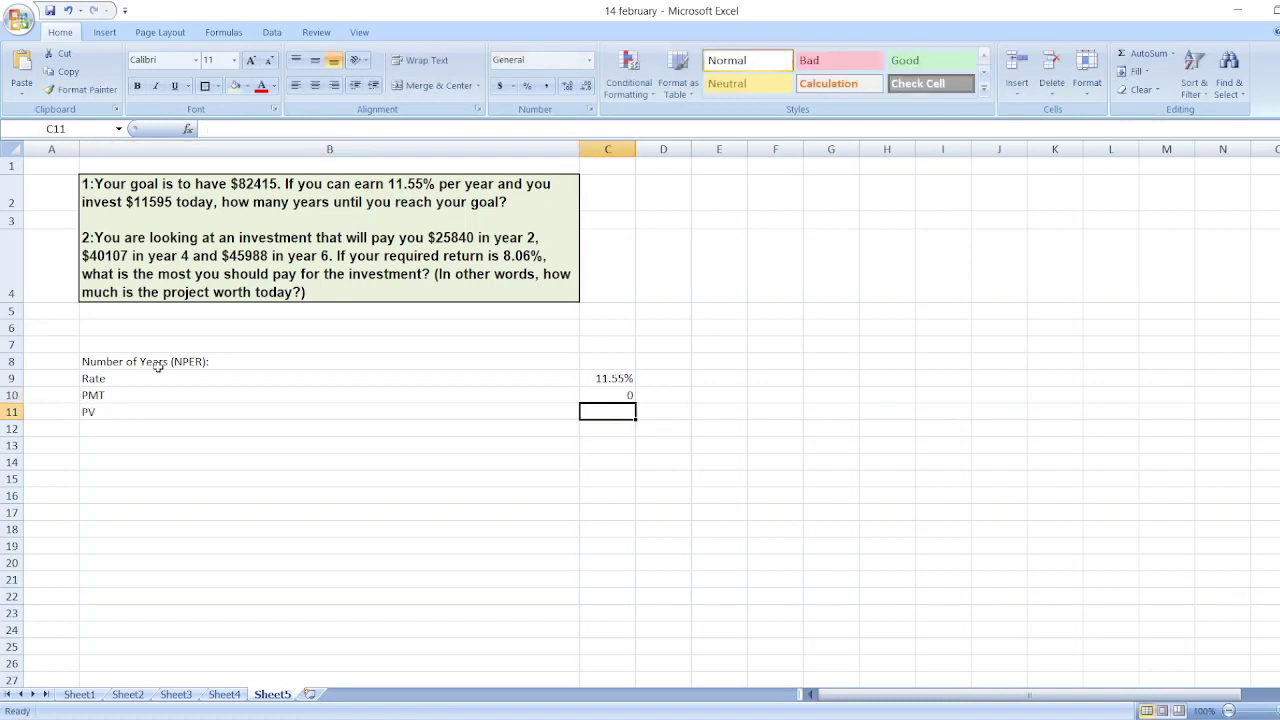
{"action": "type", "text": "="}
{"action": "key", "text": "BackSpace"}
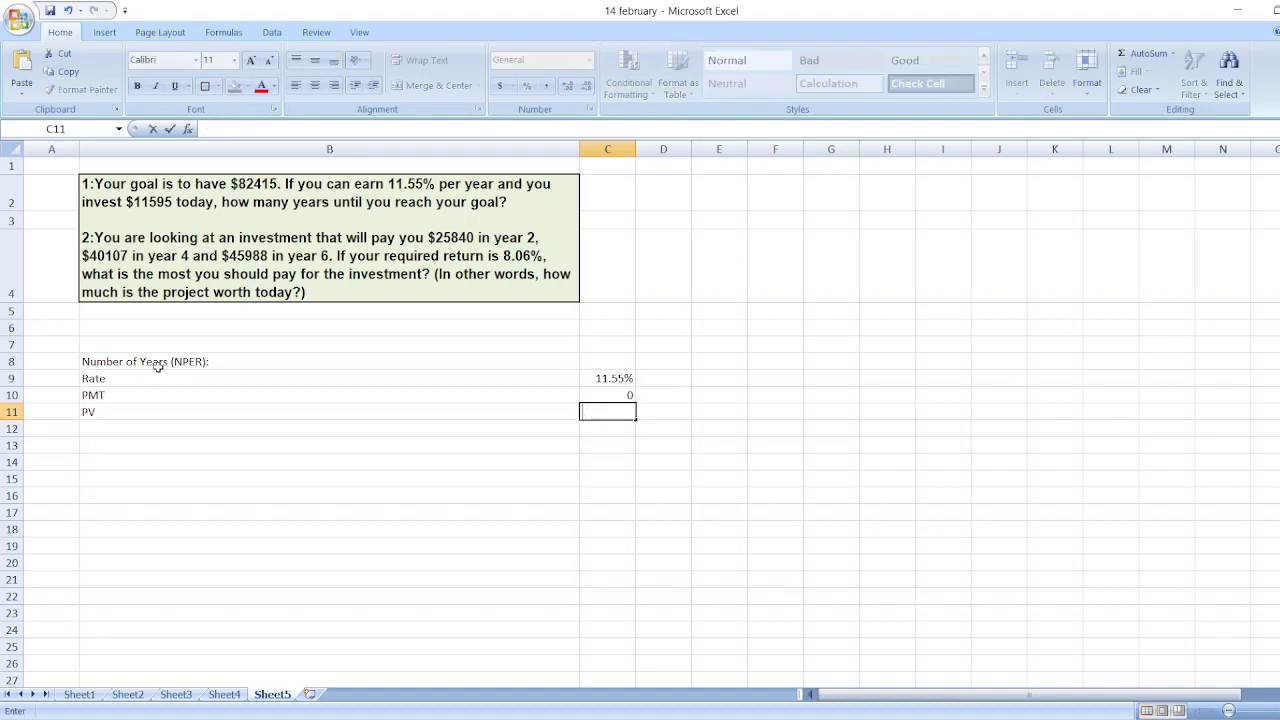
{"action": "type", "text": "$11,"}
{"action": "type", "text": "595"}
{"action": "key", "text": "Return"}
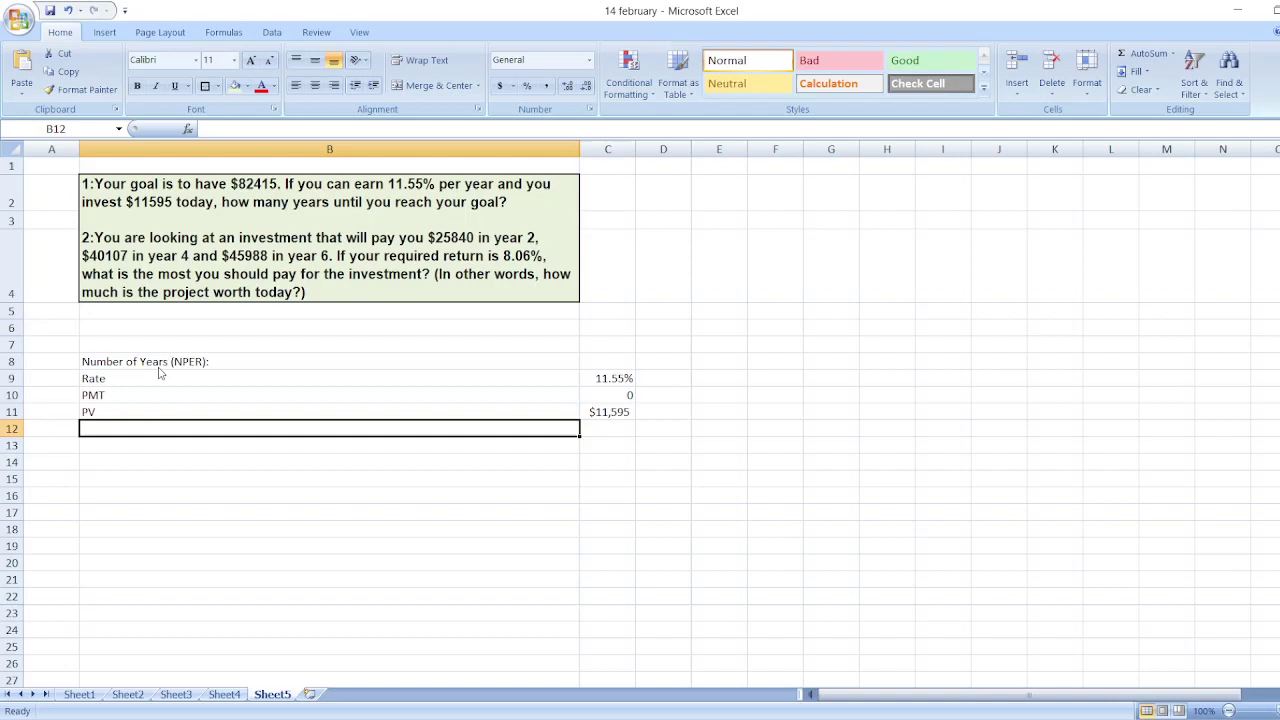
{"action": "type", "text": "FV"}
{"action": "key", "text": "Tab"}
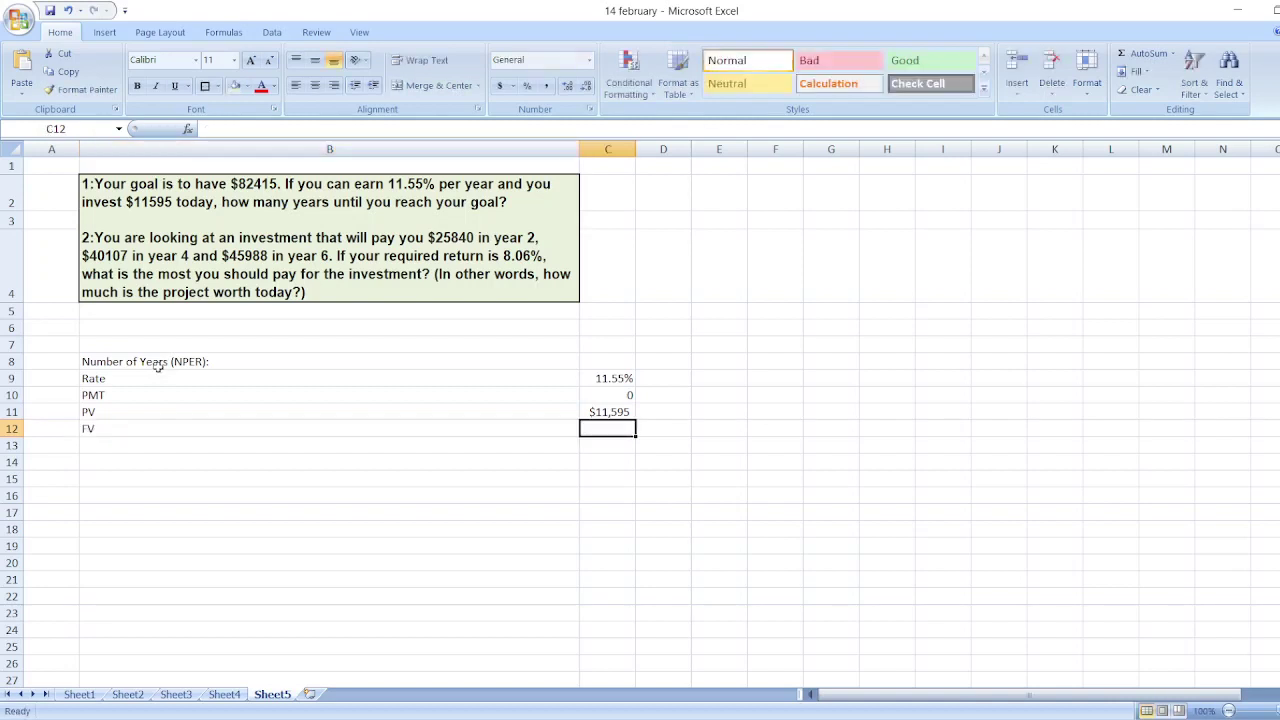
{"action": "type", "text": "$82,"}
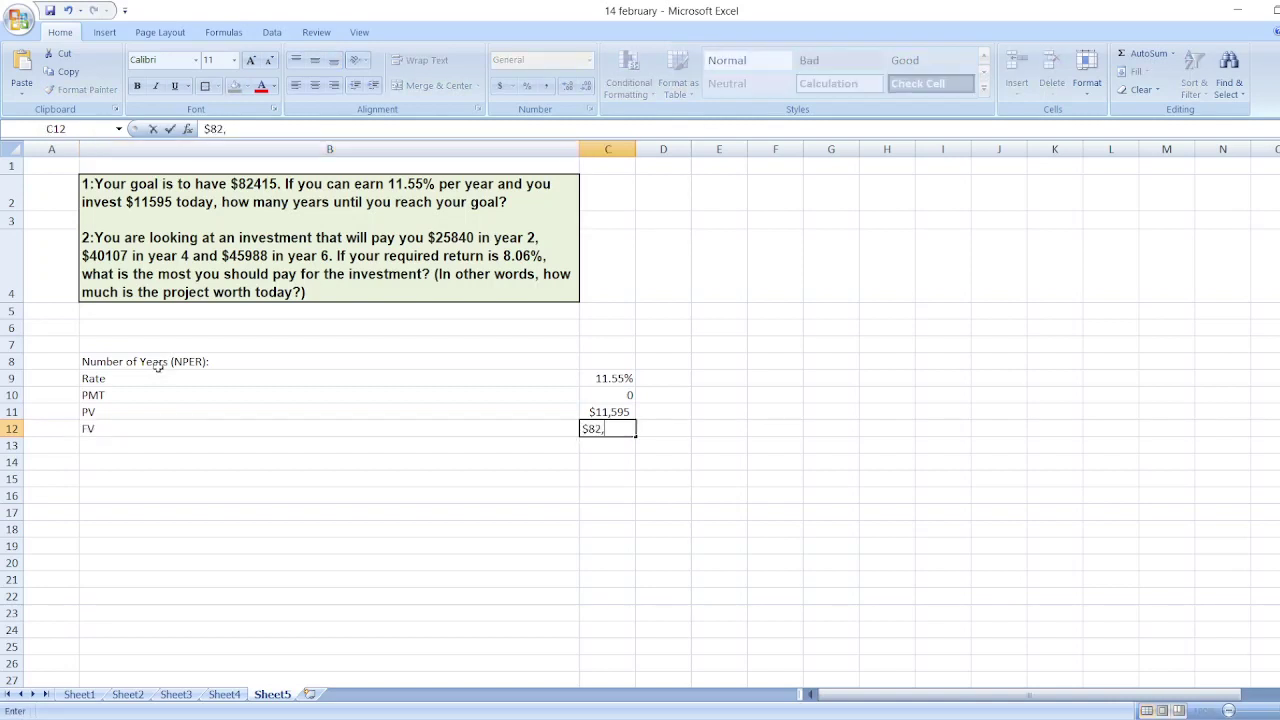
{"action": "type", "text": "415"}
{"action": "key", "text": "Return"}
{"action": "key", "text": "Left"}
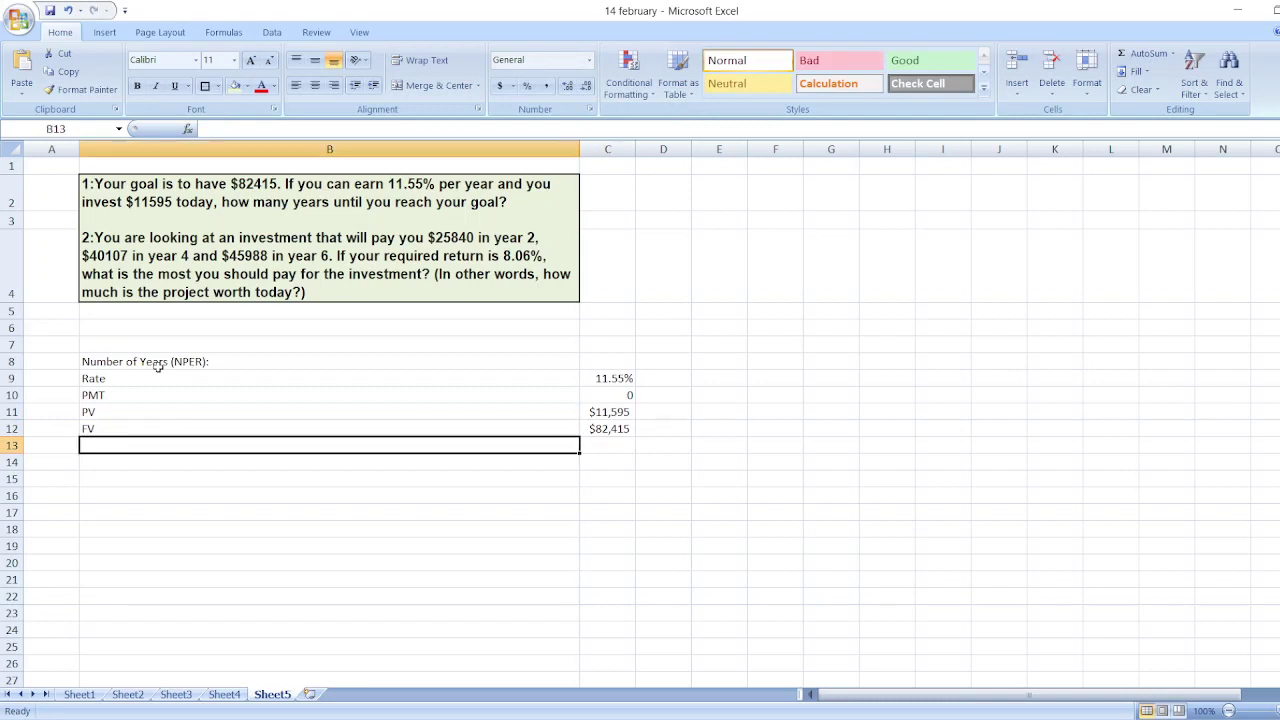
Label row 13 NPER and enter =NPER(C9,C10,-C11,C12) in C13.
{"action": "type", "text": "NPER"}
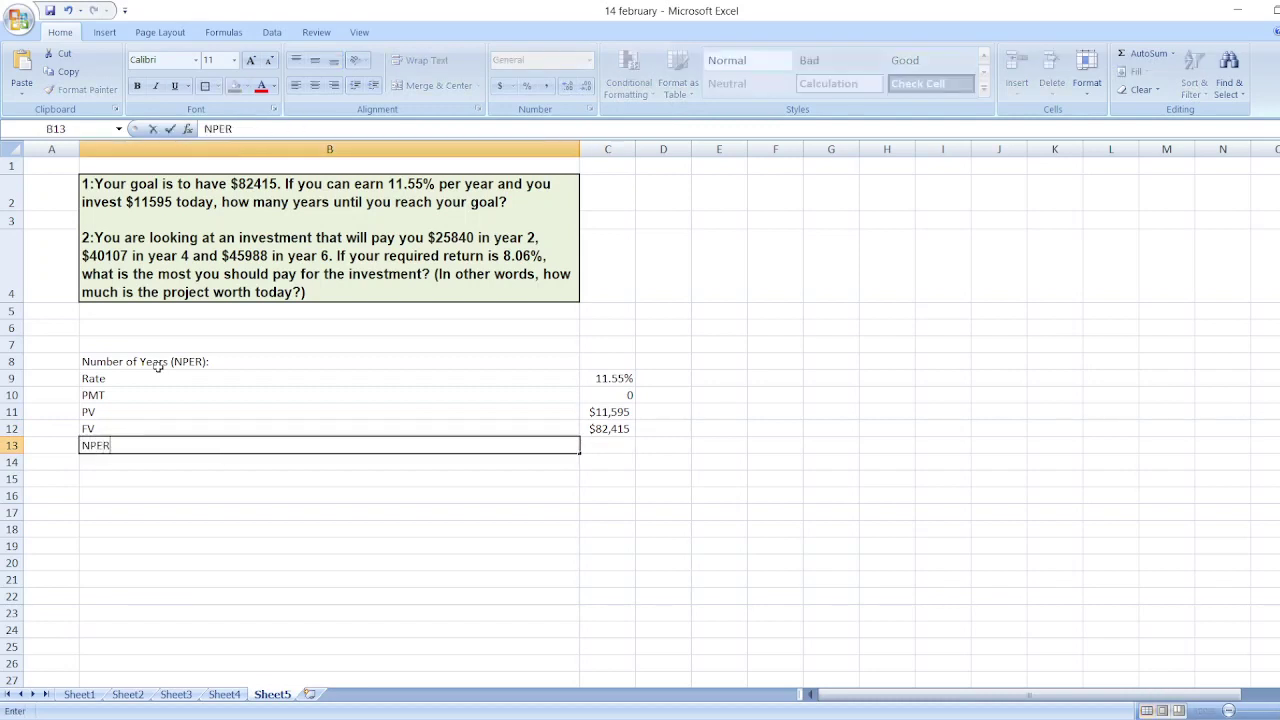
{"action": "key", "text": "Tab"}
{"action": "type", "text": "="}
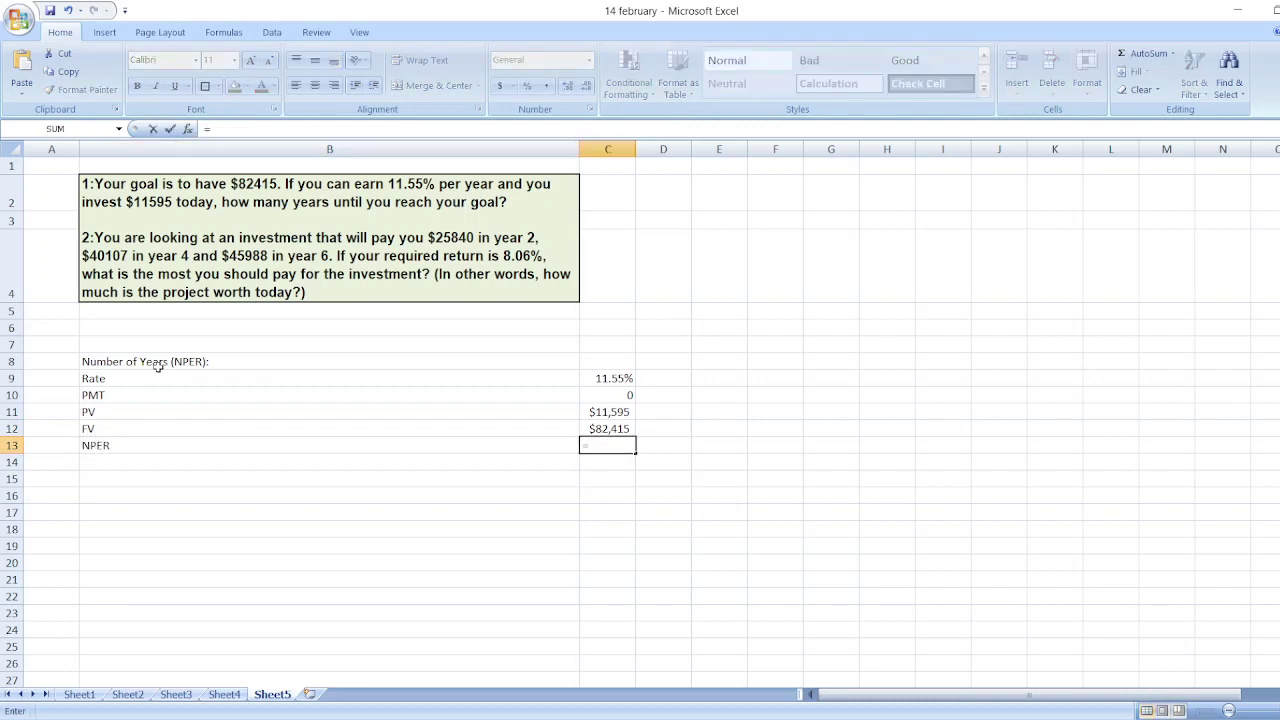
{"action": "type", "text": "nper("}
{"action": "left_click", "coordinate": [603, 377]}
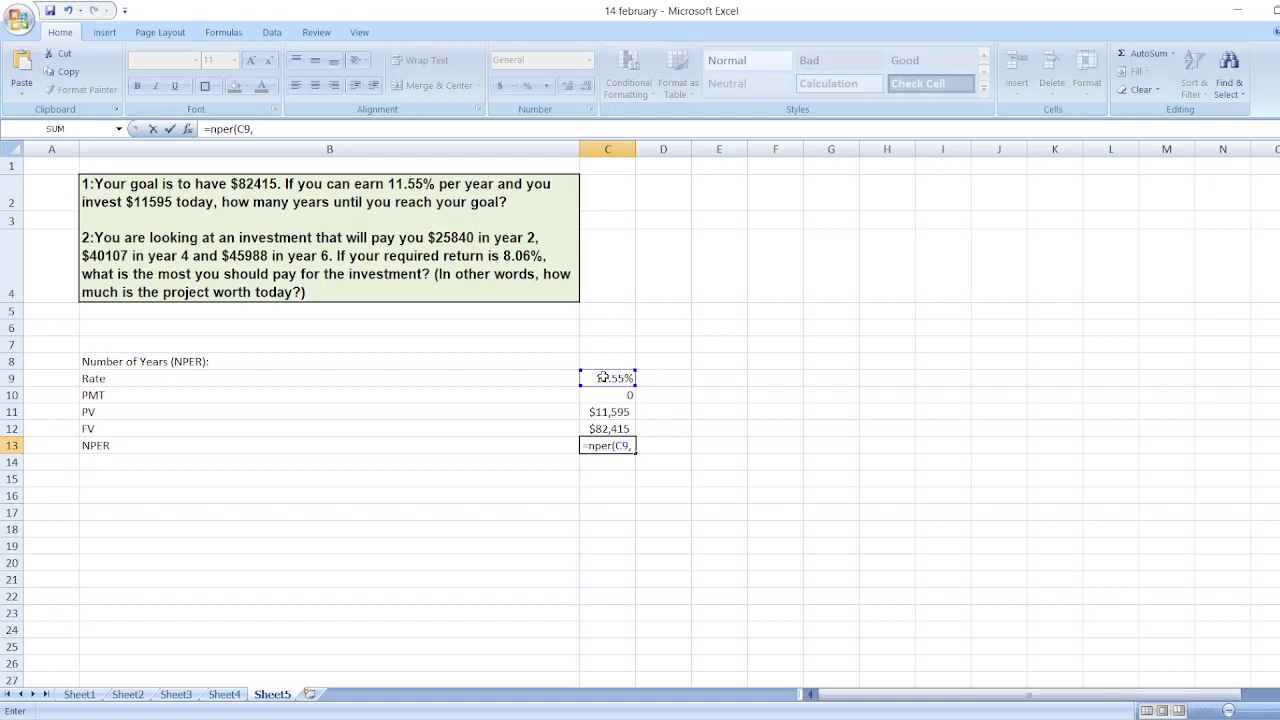
{"action": "type", "text": ","}
{"action": "left_click", "coordinate": [611, 397]}
{"action": "type", "text": ",-"}
{"action": "left_click", "coordinate": [604, 411]}
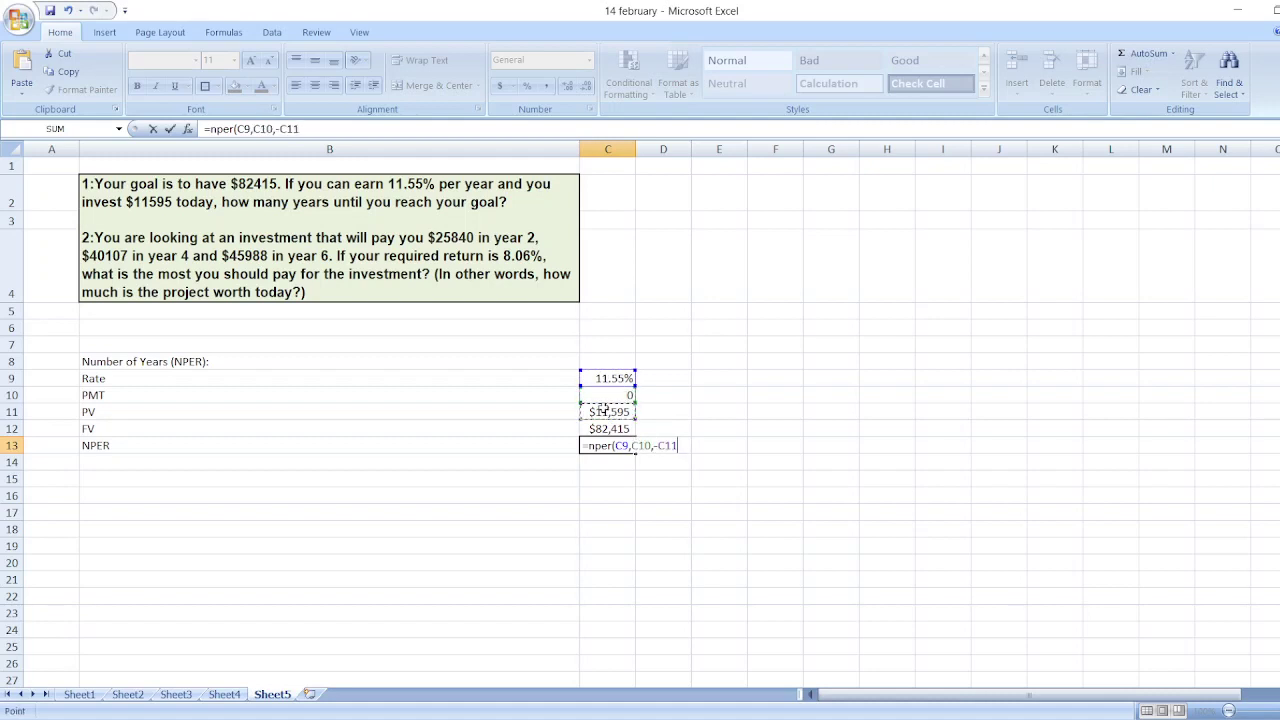
{"action": "type", "text": ","}
{"action": "left_click", "coordinate": [596, 427]}
{"action": "type", "text": ")"}
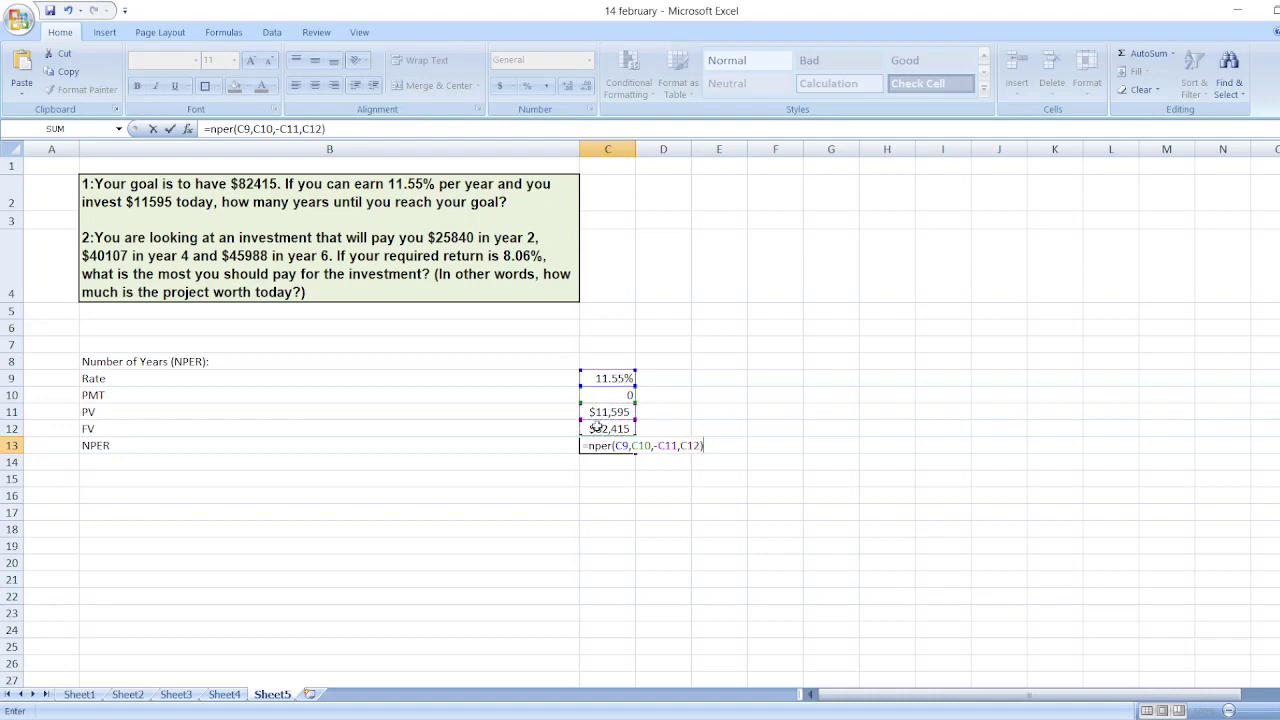
{"action": "key", "text": "Return"}
Round the NPER result to 17.94 and label it Years in D13.
{"action": "left_click", "coordinate": [593, 445]}
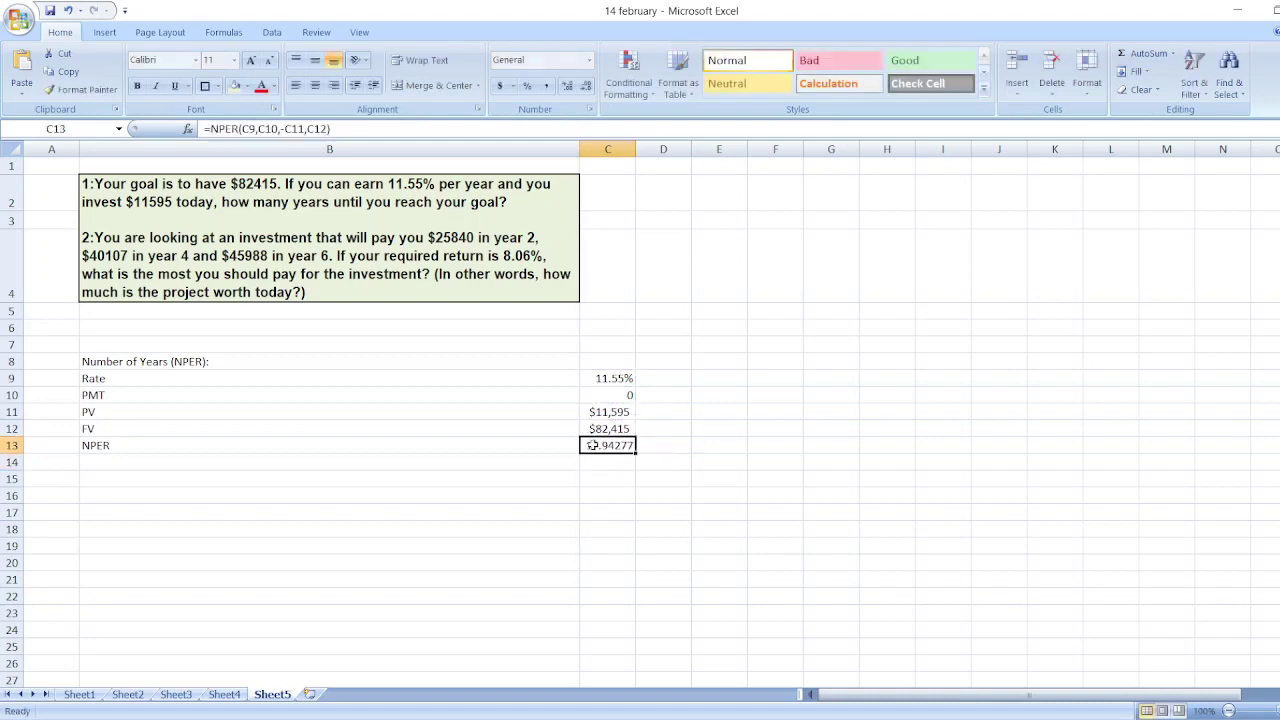
{"action": "left_click", "coordinate": [586, 86]}
{"action": "left_click", "coordinate": [586, 86]}
{"action": "left_click", "coordinate": [586, 86]}
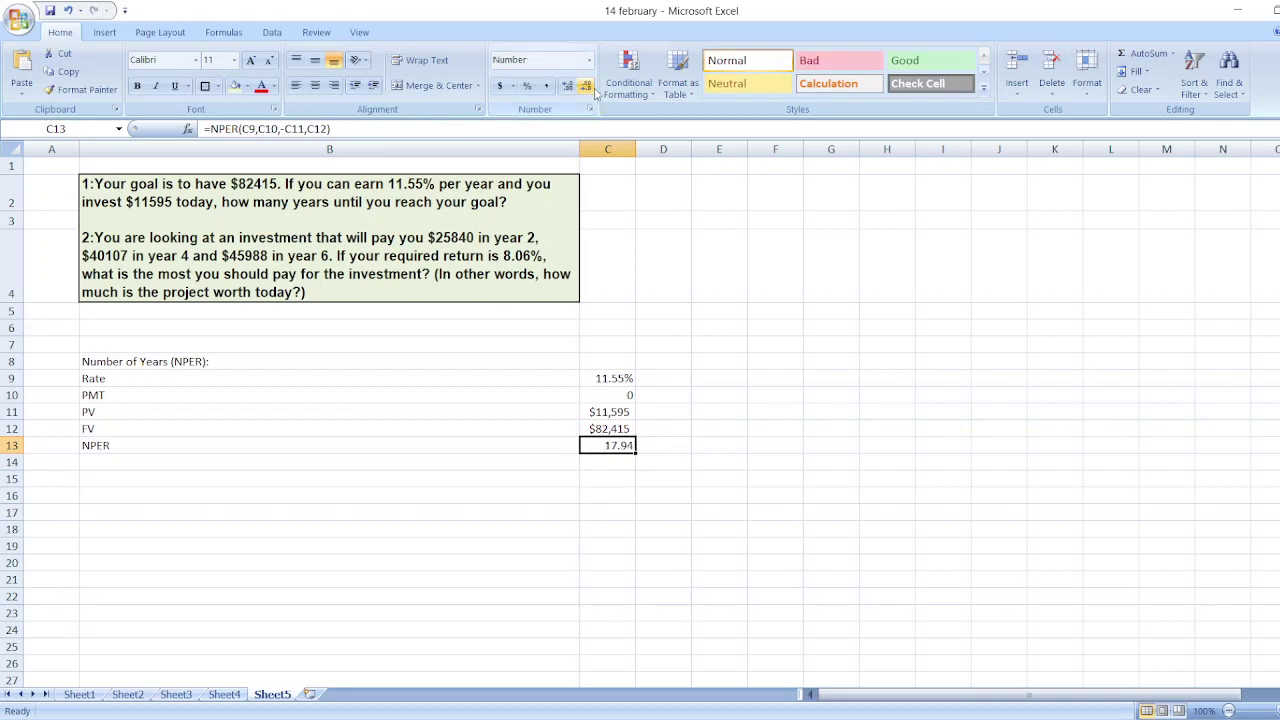
{"action": "left_click", "coordinate": [642, 443]}
{"action": "type", "text": "Years"}
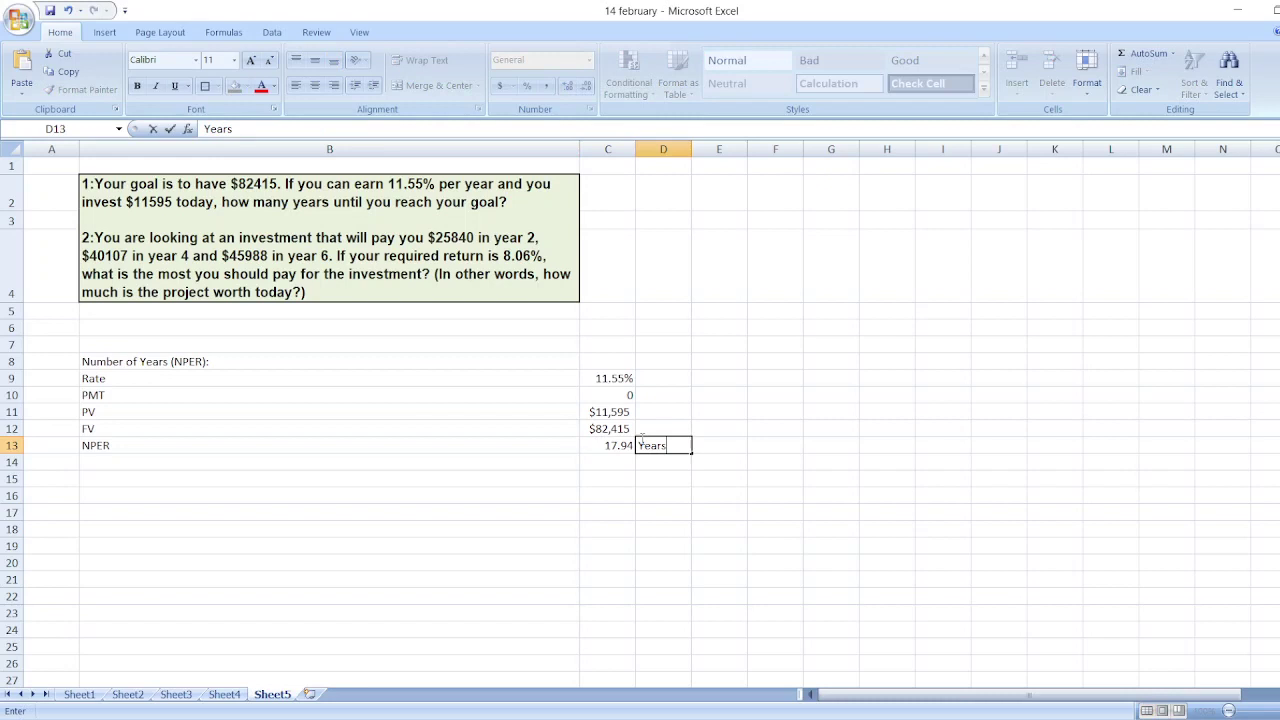
{"action": "key", "text": "Return"}
{"action": "key", "text": "Left"}
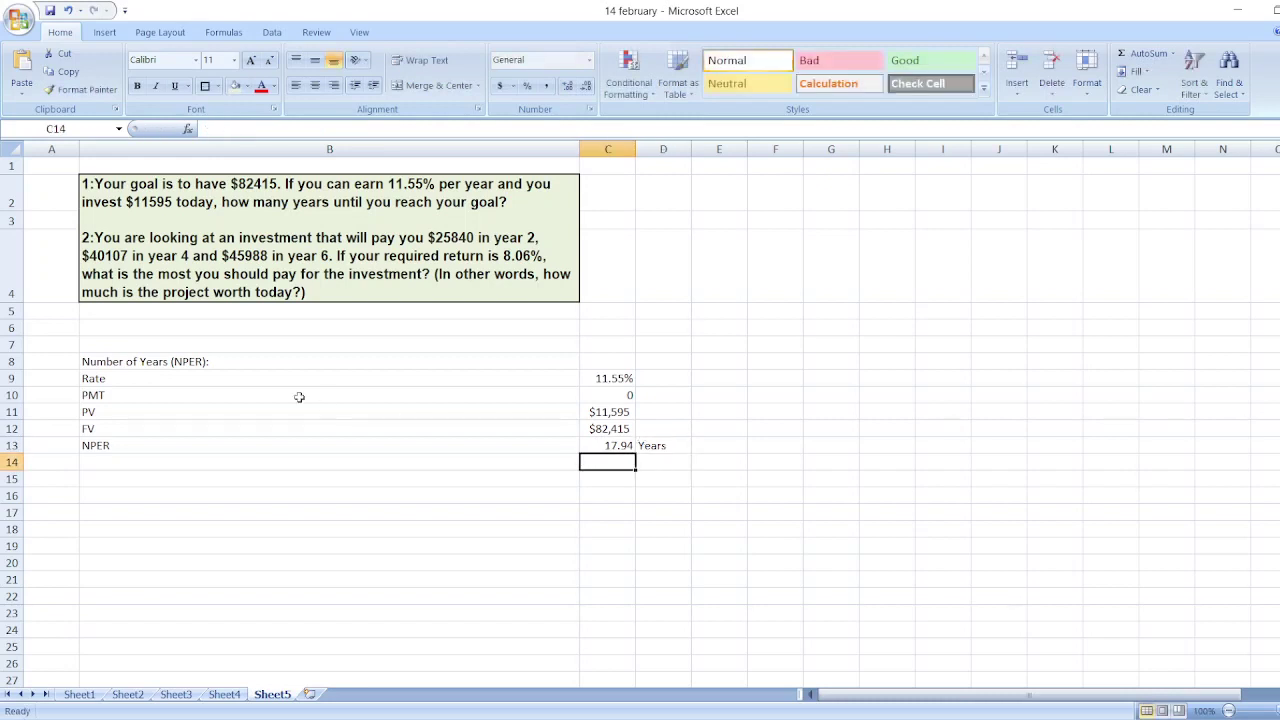
Number the first problem by typing 1) in cell B7.
{"action": "left_click", "coordinate": [193, 345]}
{"action": "type", "text": "1)"}
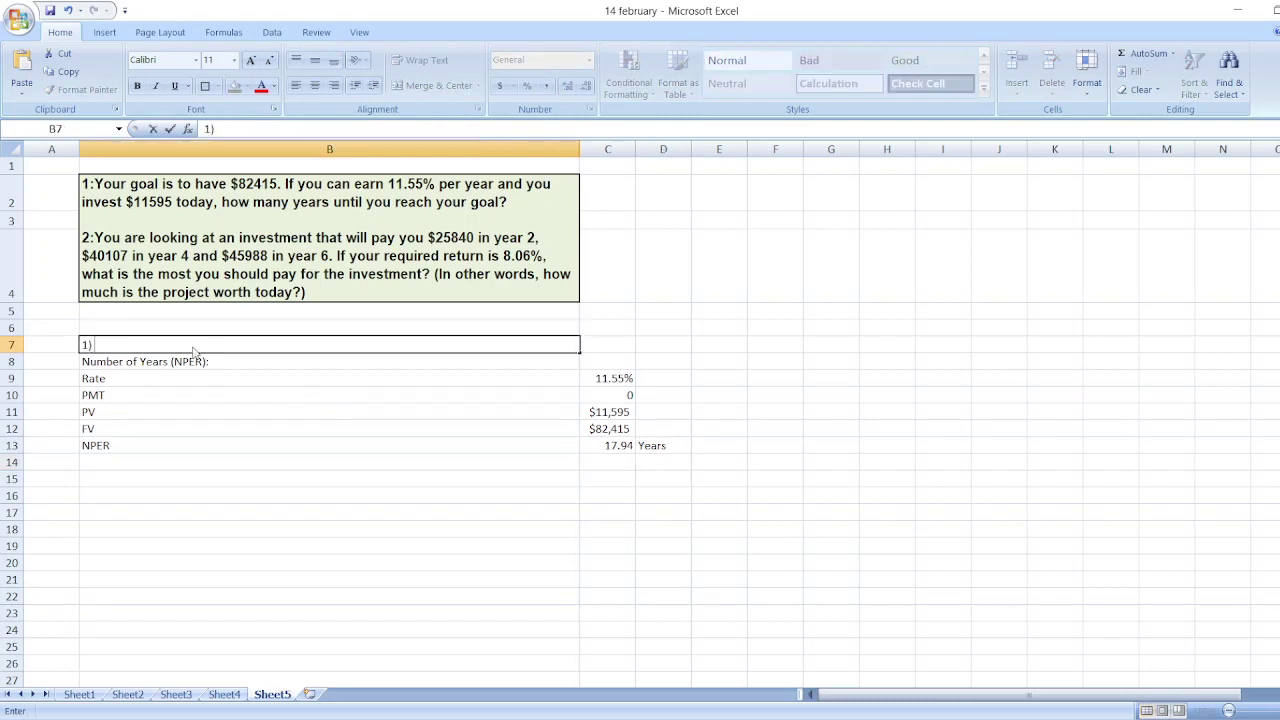
{"action": "left_click", "coordinate": [162, 372]}
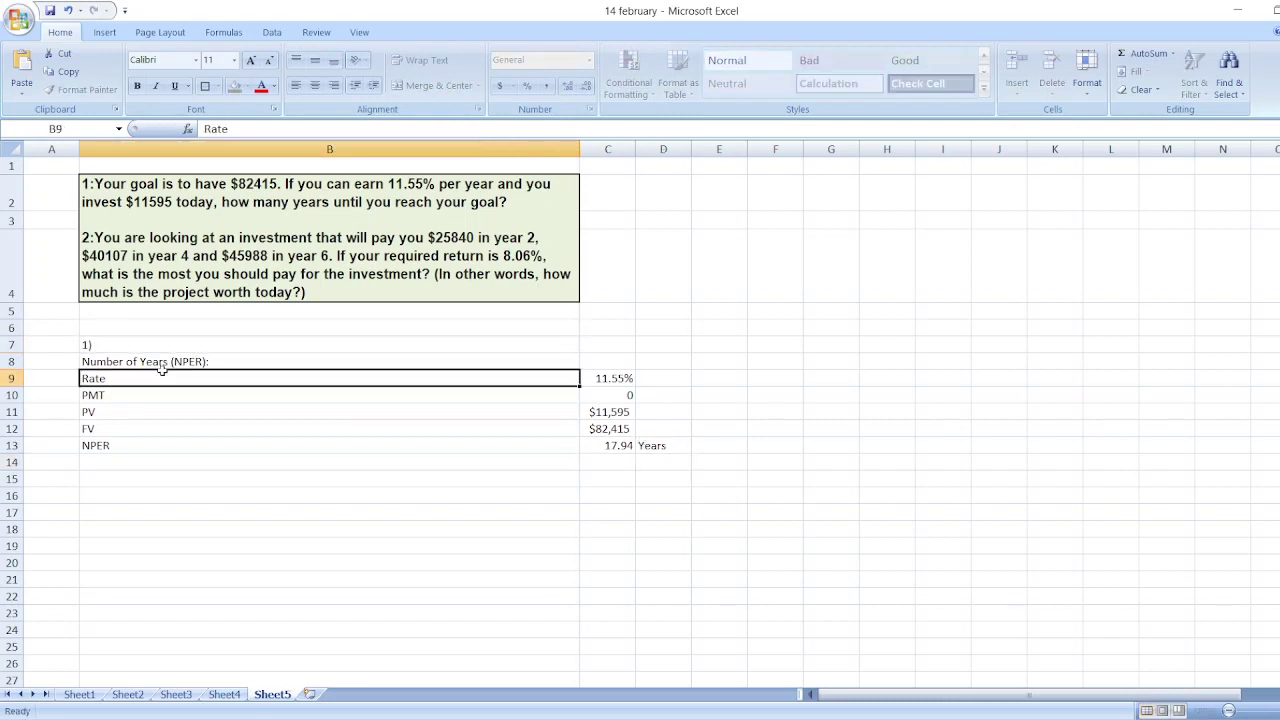
Bold the NPER result row B13:D13 and the 1) label and heading in B7:B8.
{"action": "left_click", "coordinate": [118, 430]}
{"action": "left_click", "coordinate": [119, 441]}
{"action": "key", "text": "shift+Right"}
{"action": "key", "text": "shift+Right"}
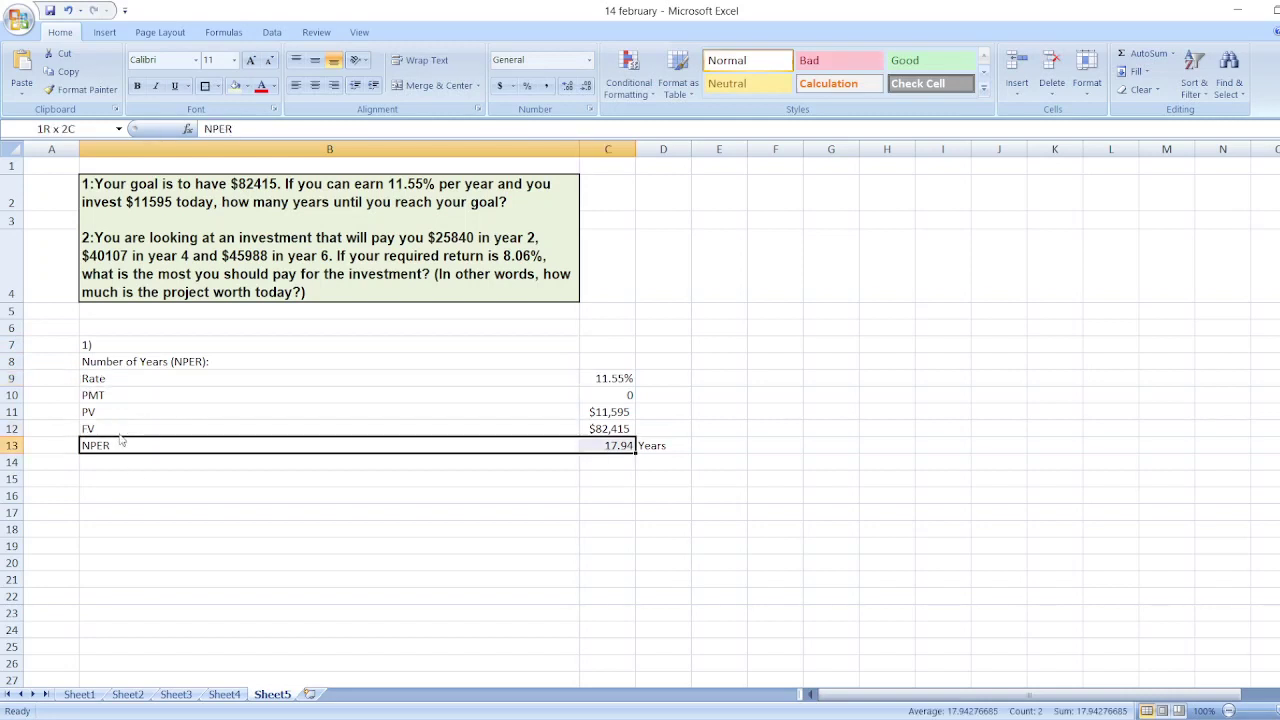
{"action": "key", "text": "ctrl+b"}
{"action": "left_click", "coordinate": [101, 342]}
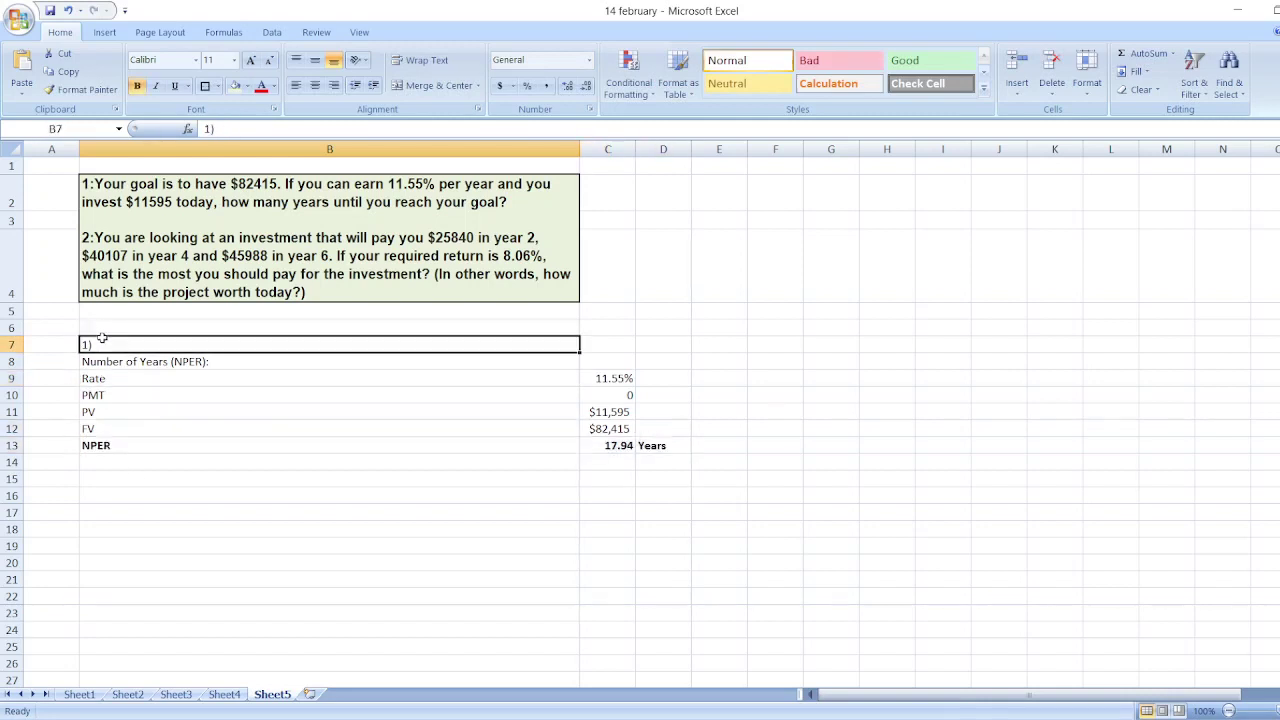
{"action": "key", "text": "shift+Down"}
{"action": "key", "text": "ctrl+b"}
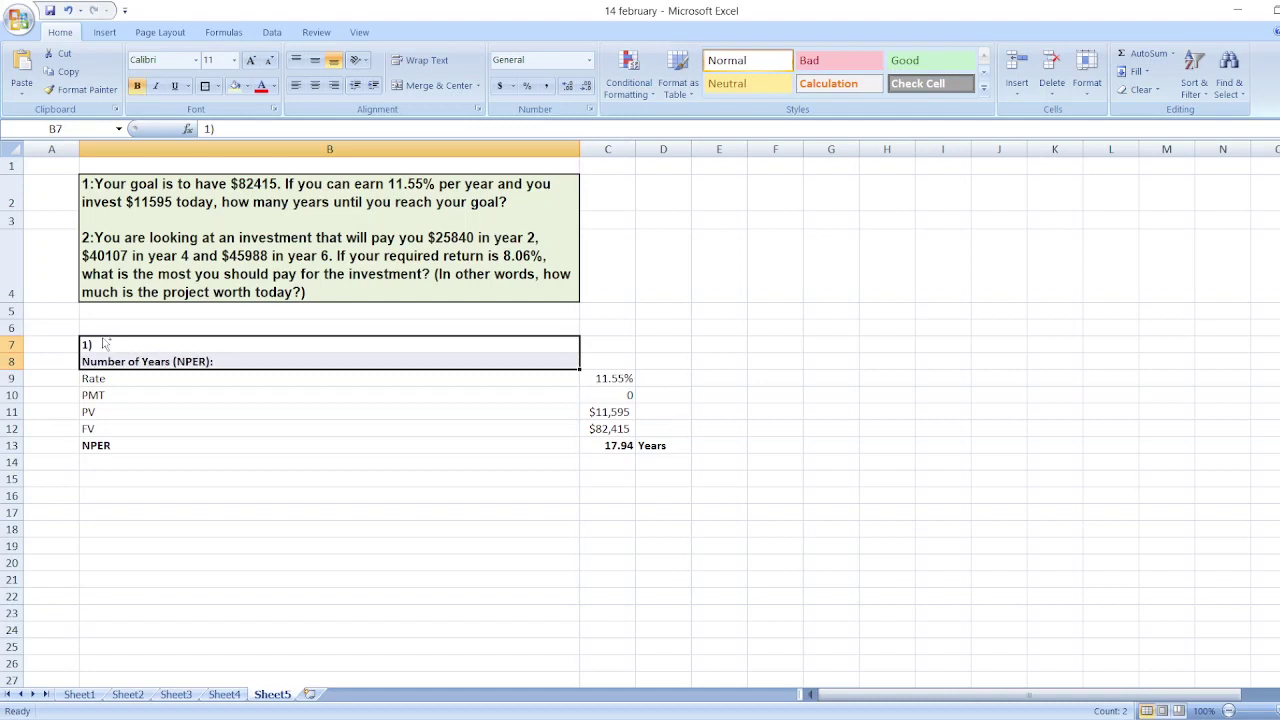
{"action": "left_click", "coordinate": [189, 463]}
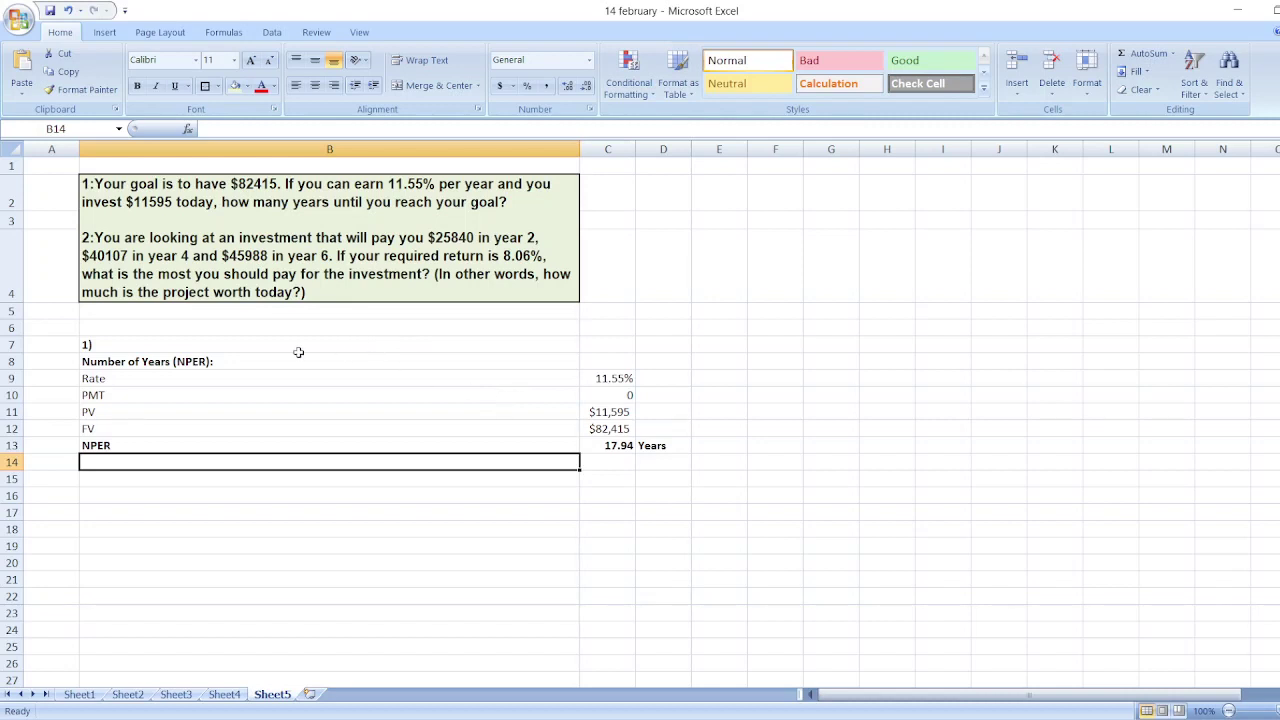
Title cell E2 'Computation of Present Value:'.
{"action": "left_click", "coordinate": [720, 203]}
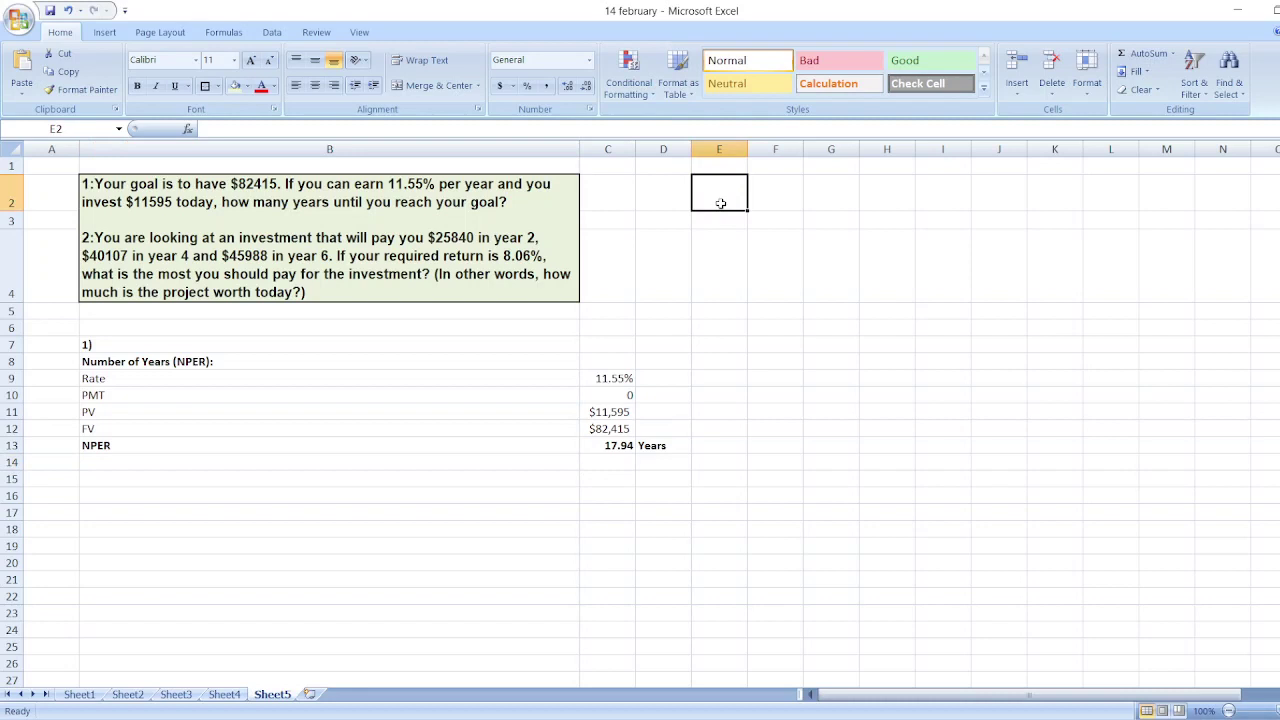
{"action": "type", "text": "Computation of Presne"}
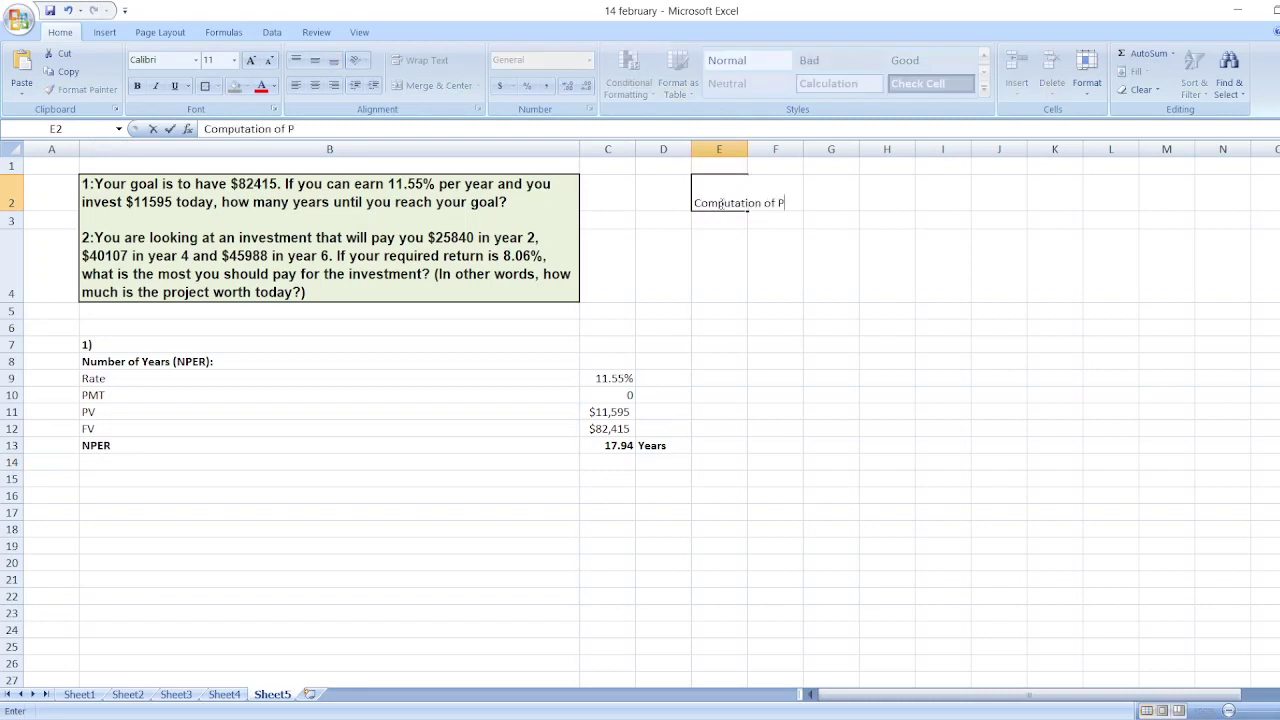
{"action": "key", "text": "BackSpace"}
{"action": "key", "text": "BackSpace"}
{"action": "type", "text": "ent Value:"}
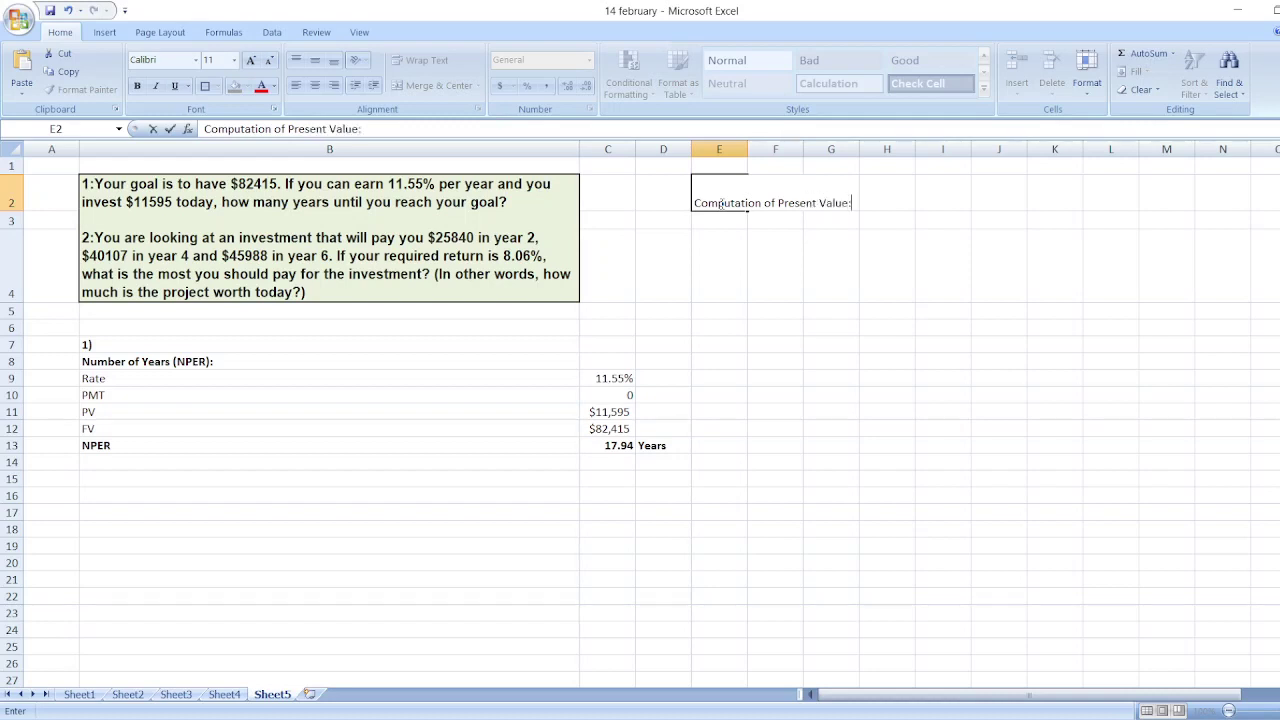
{"action": "key", "text": "Return"}
Head E3:H3 Year, Cash Flow, PVIF @8.06%, Present Value and widen column G.
{"action": "type", "text": "Year"}
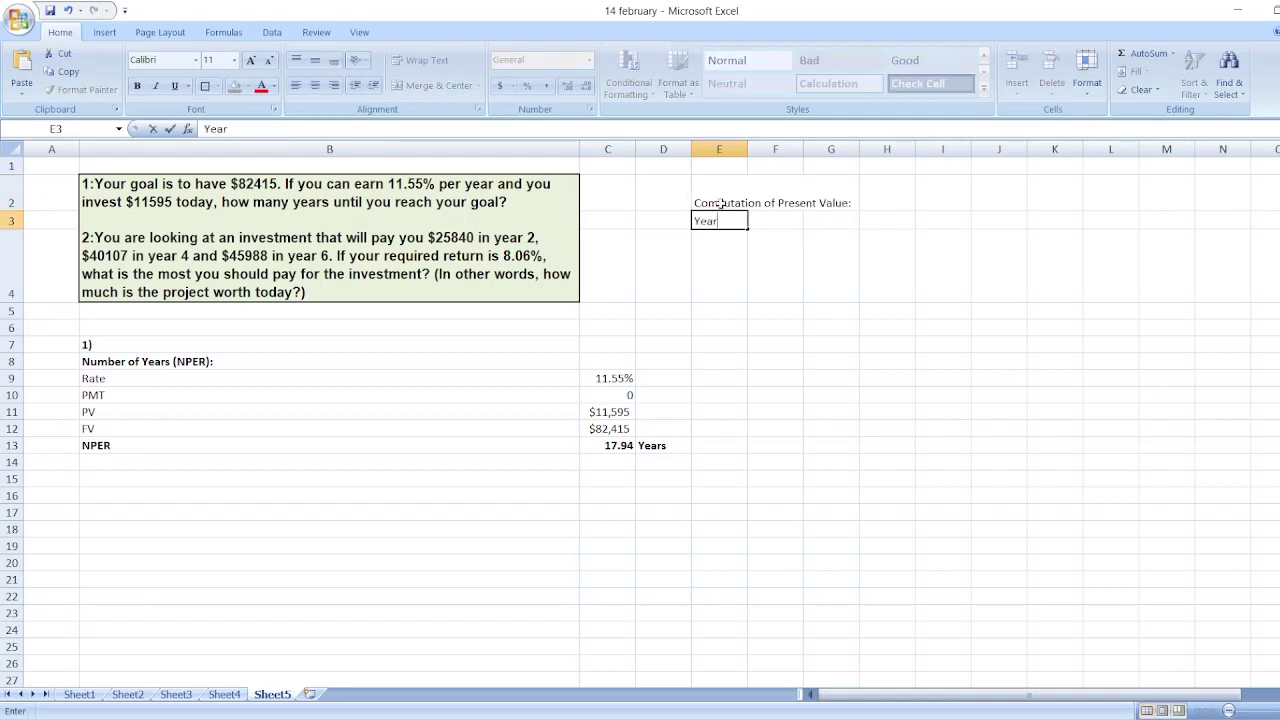
{"action": "key", "text": "Tab"}
{"action": "type", "text": "Cash Flow"}
{"action": "key", "text": "Tab"}
{"action": "type", "text": "PVIF @"}
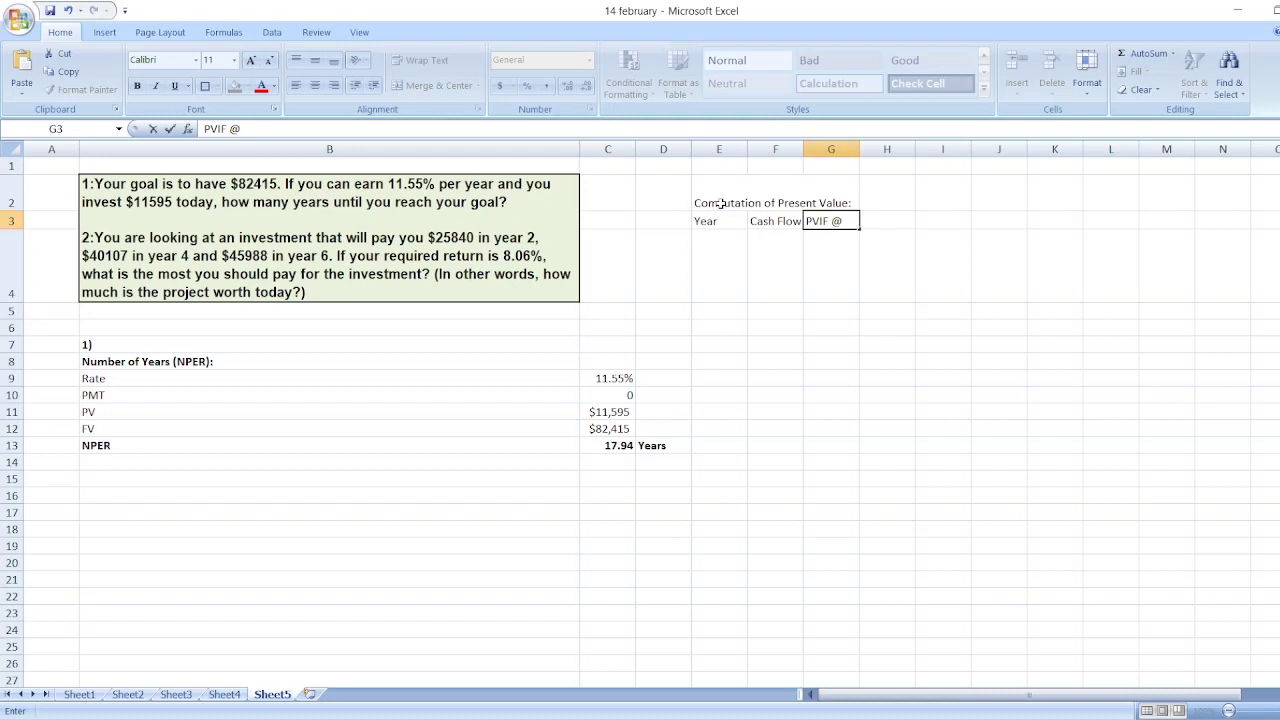
{"action": "type", "text": "8.06%"}
{"action": "key", "text": "Tab"}
{"action": "type", "text": "Pres"}
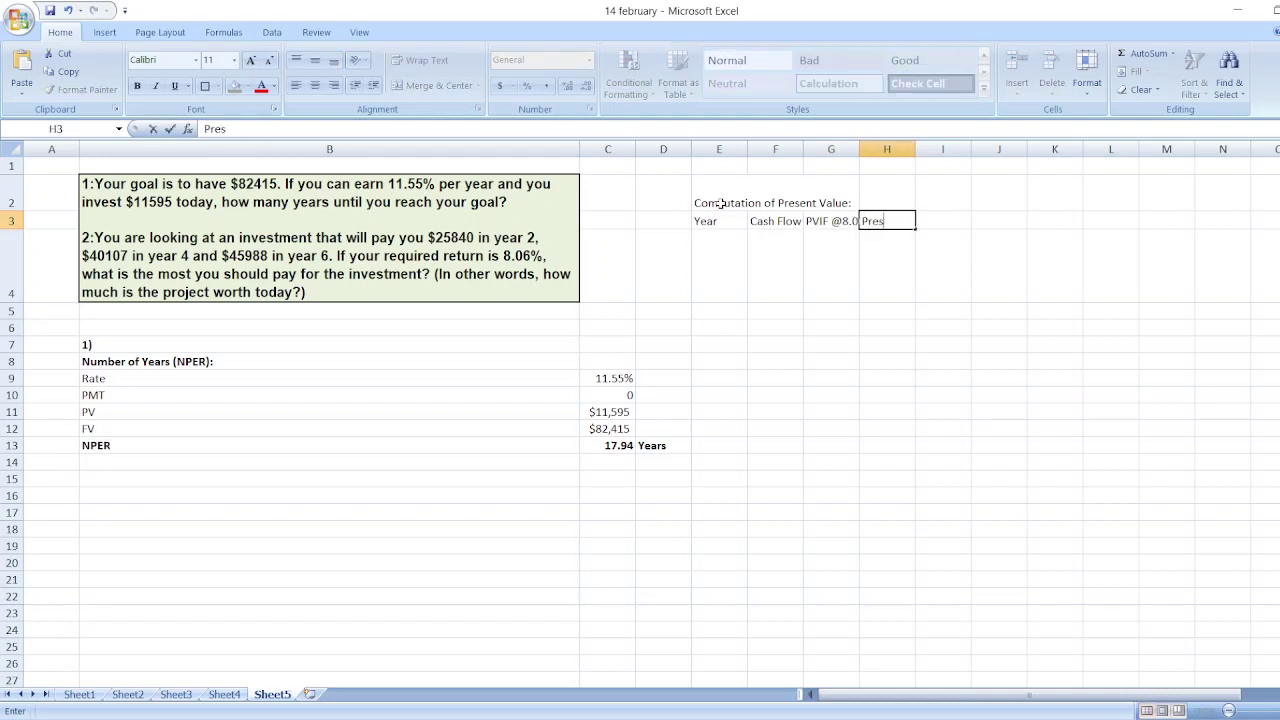
{"action": "type", "text": "ent Value"}
{"action": "key", "text": "Return"}
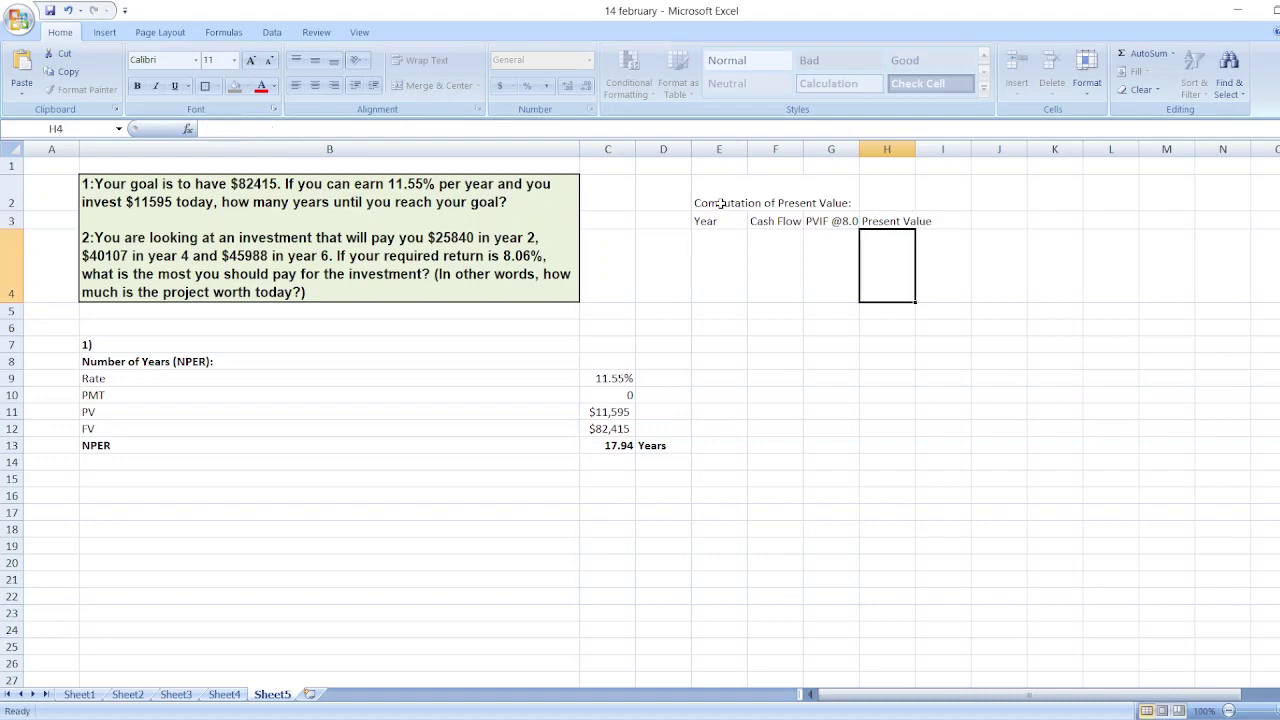
{"action": "left_click_drag", "start_coordinate": [859, 149], "coordinate": [1004, 149]}
{"action": "left_click", "coordinate": [725, 250]}
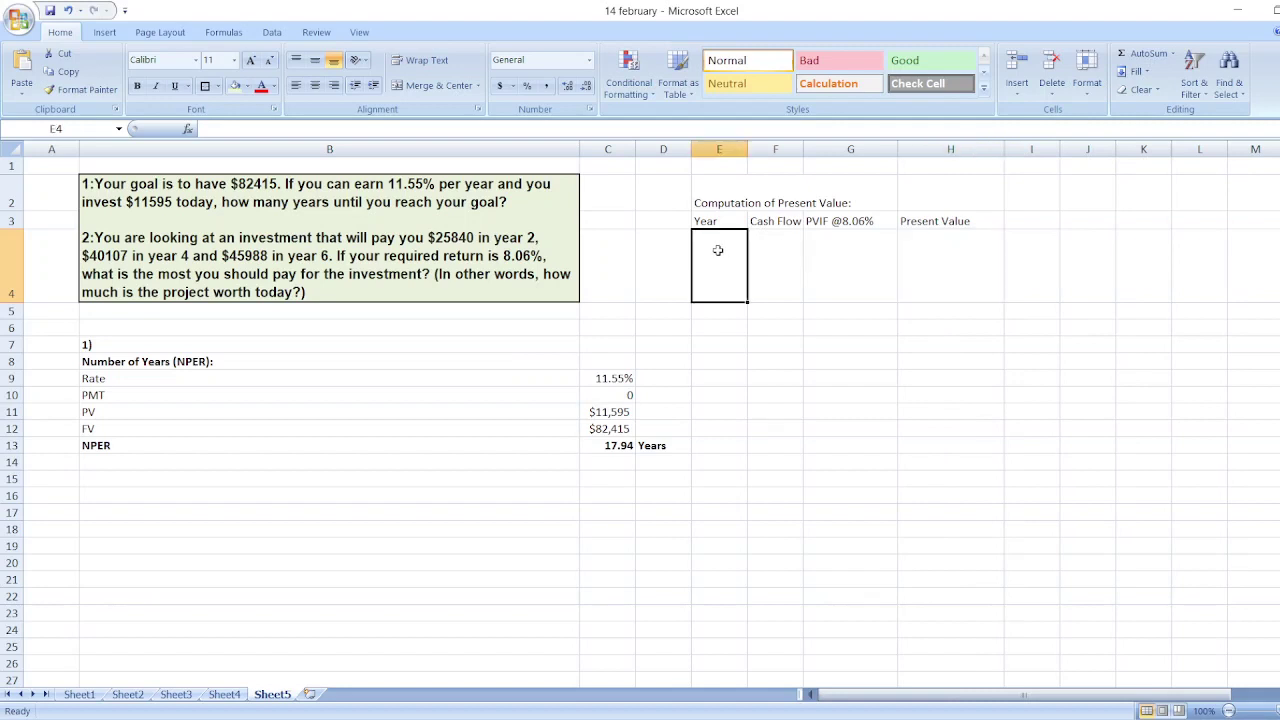
List years 2, 4 and 6 in E4:E6.
{"action": "type", "text": "2"}
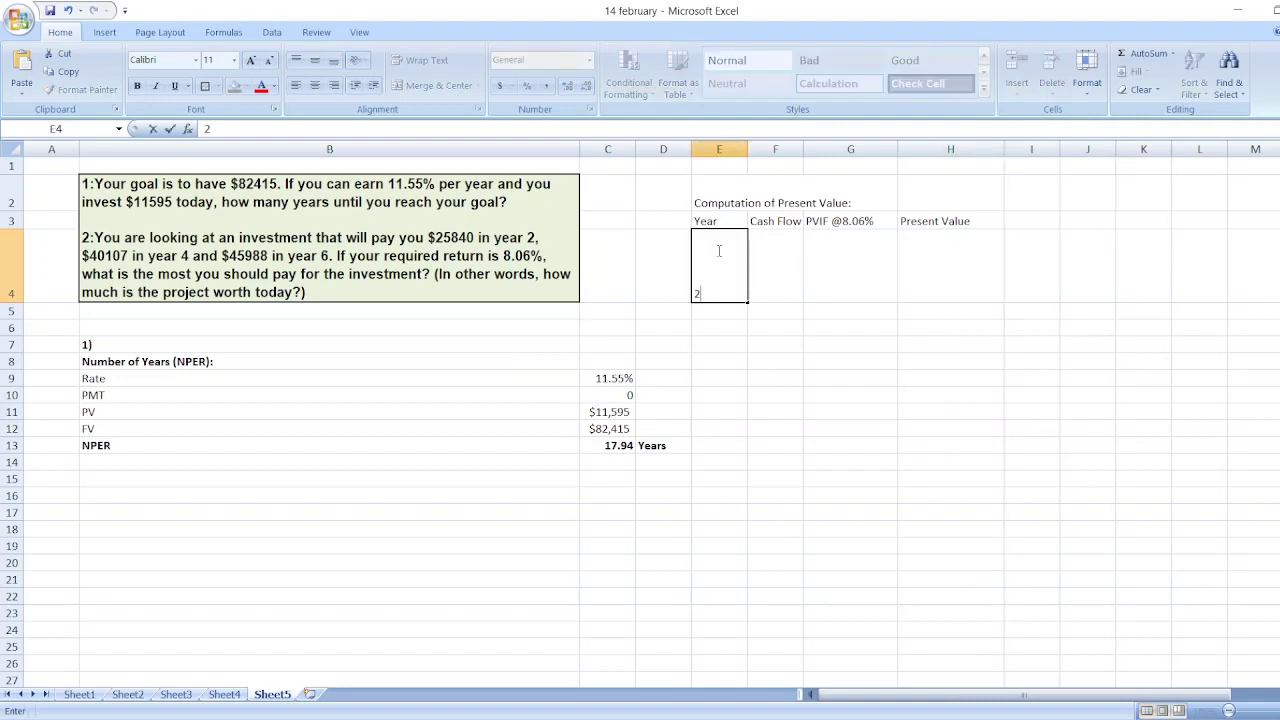
{"action": "key", "text": "Return"}
{"action": "type", "text": "4"}
{"action": "key", "text": "Return"}
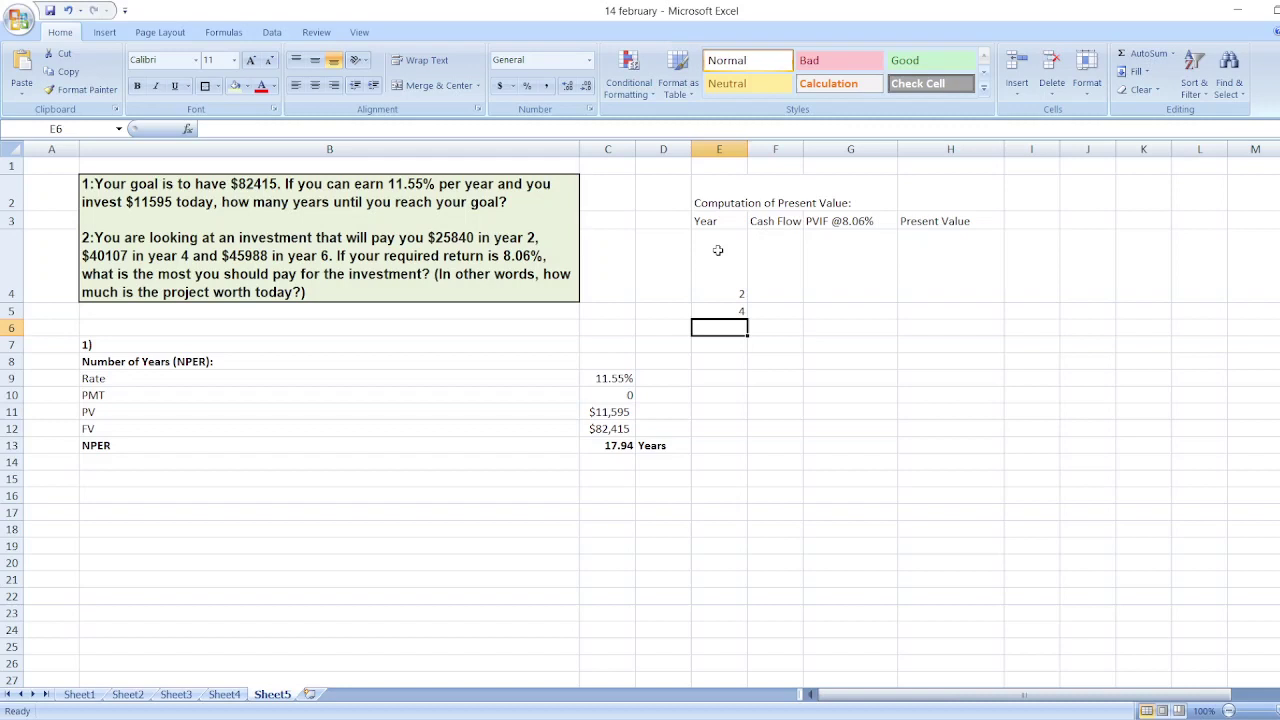
{"action": "type", "text": "6"}
{"action": "key", "text": "Return"}
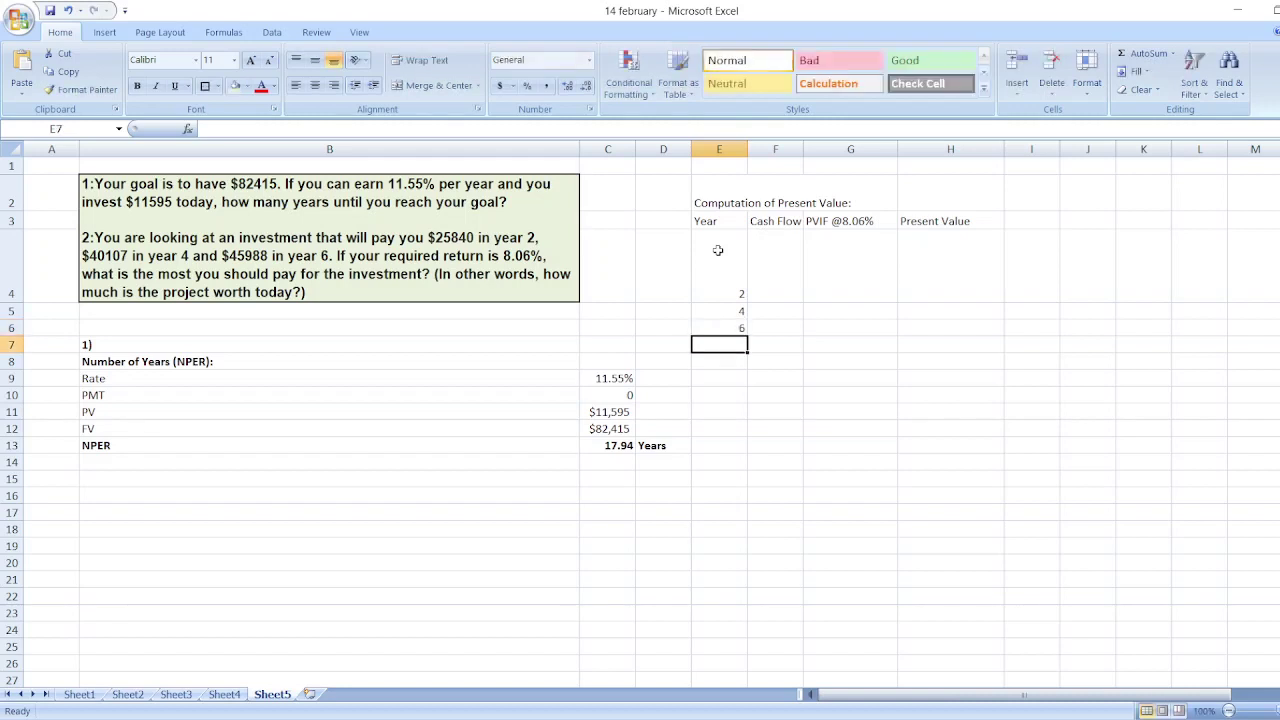
Enter cash flows 25840, 40107 and 45988 in F4:F6.
{"action": "left_click", "coordinate": [770, 273]}
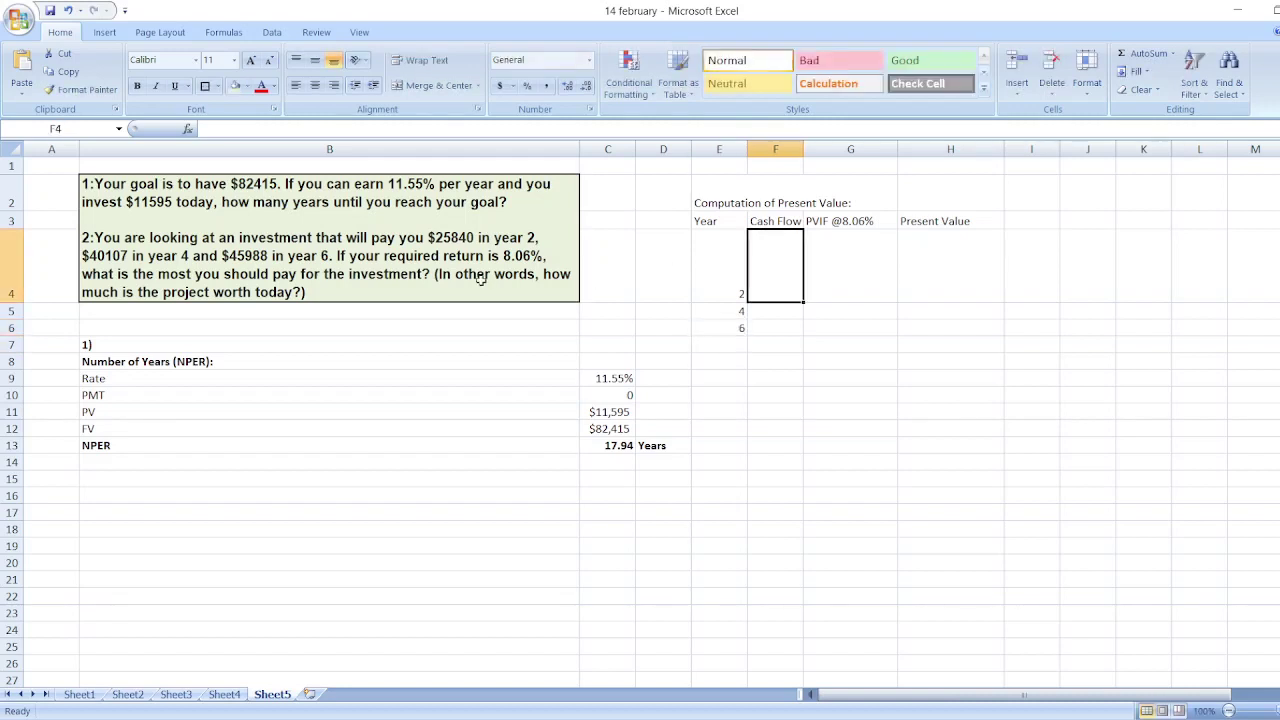
{"action": "type", "text": "25"}
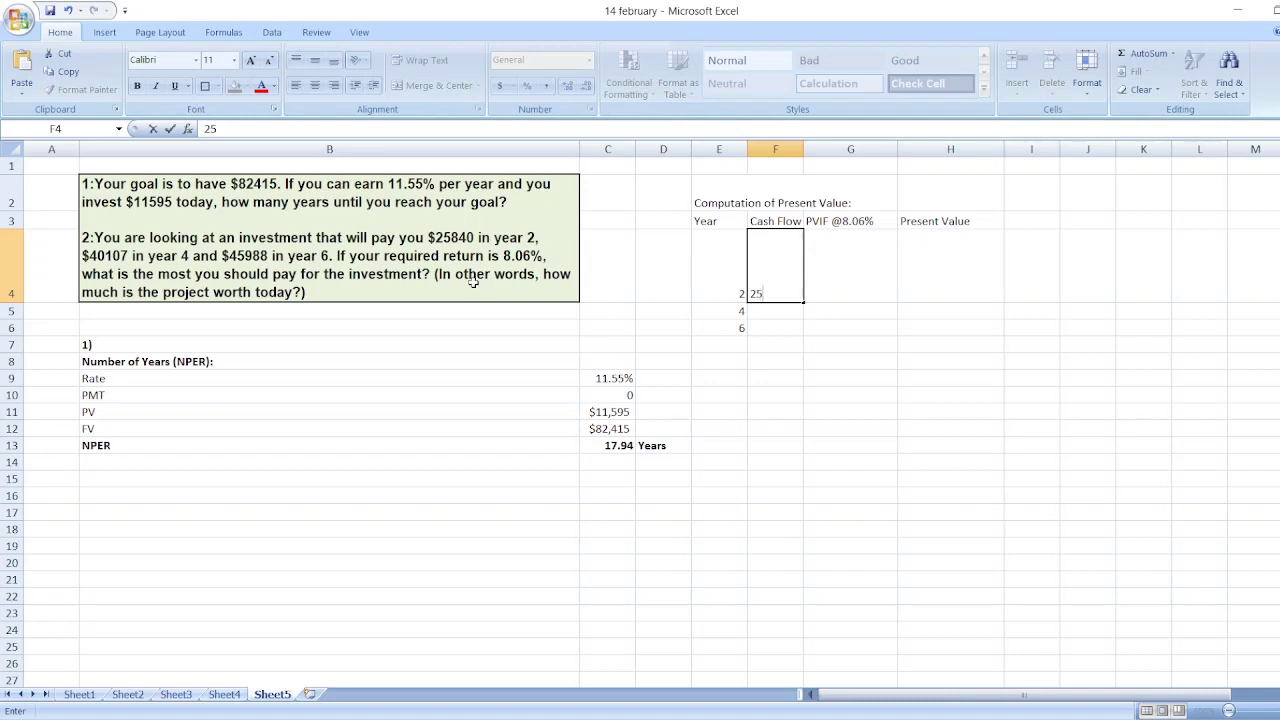
{"action": "type", "text": "840"}
{"action": "key", "text": "Return"}
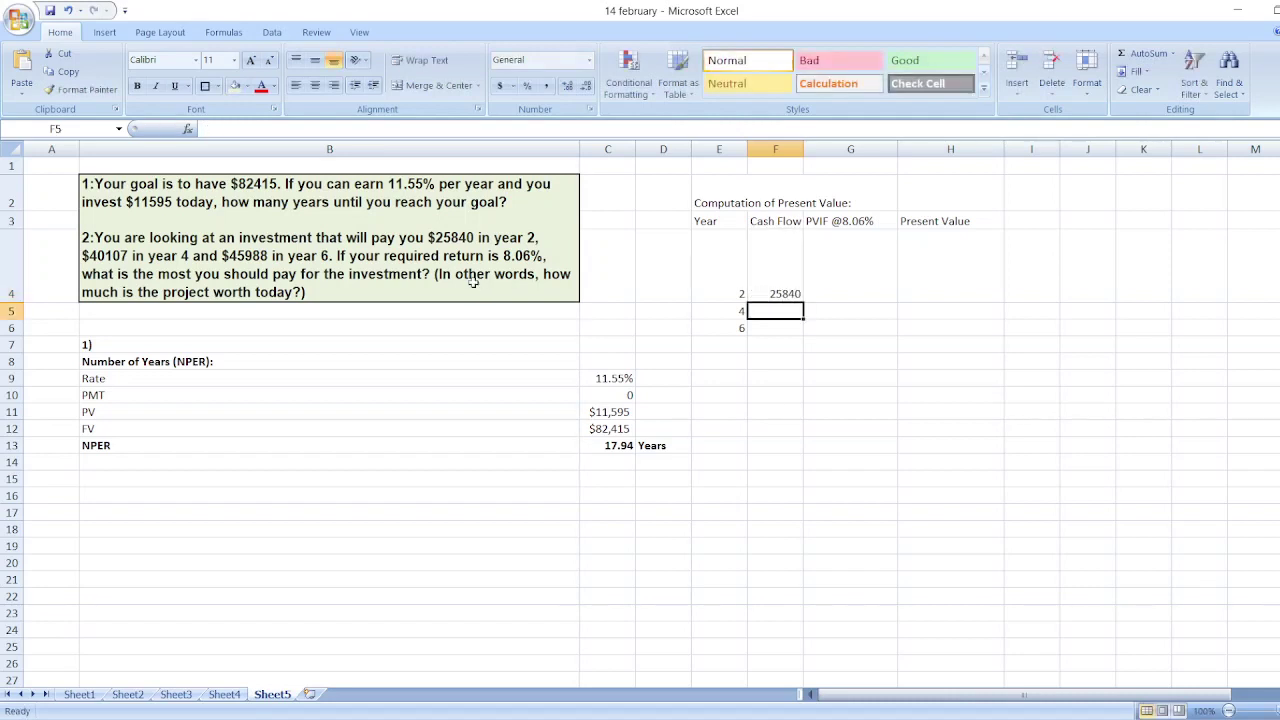
{"action": "type", "text": "40107"}
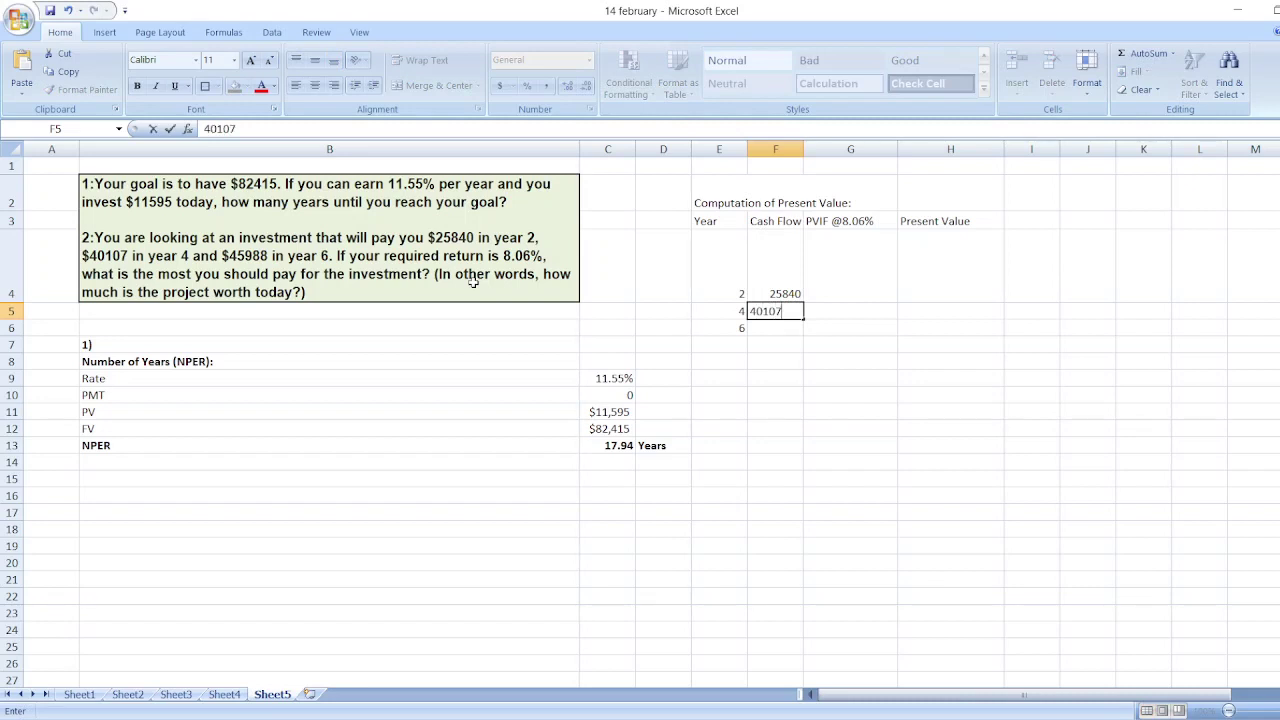
{"action": "key", "text": "Return"}
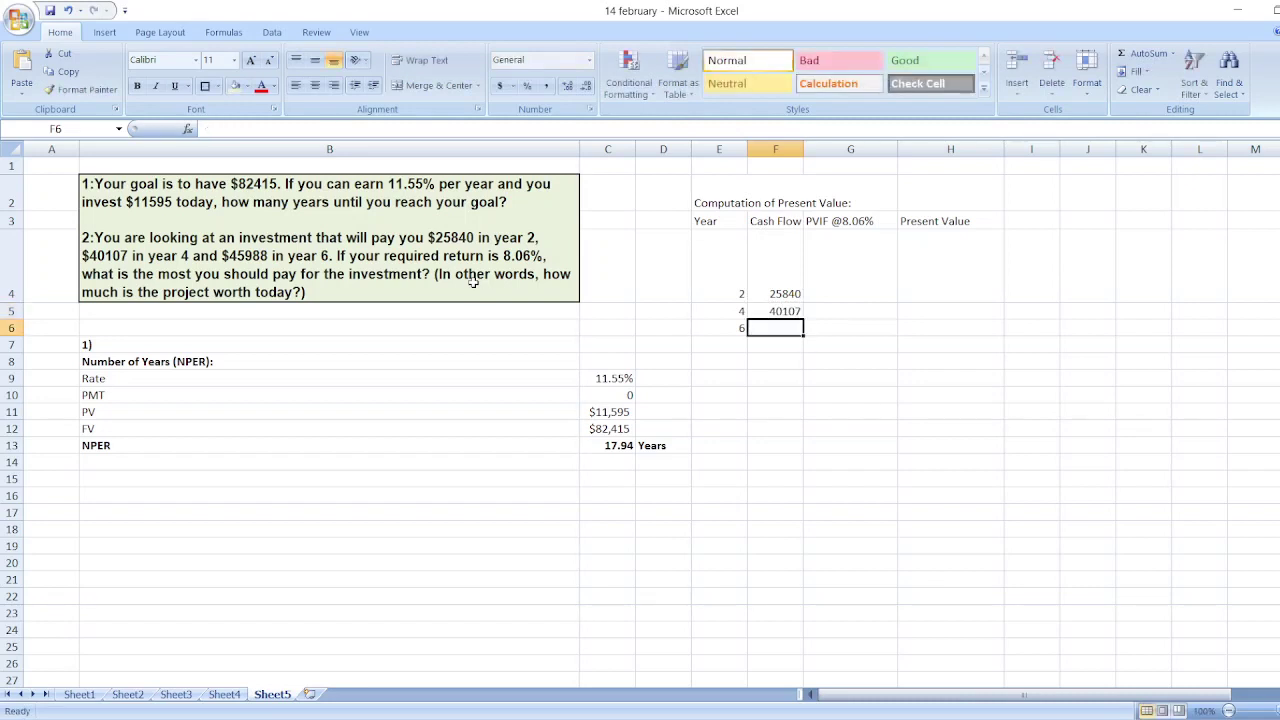
{"action": "type", "text": "45988"}
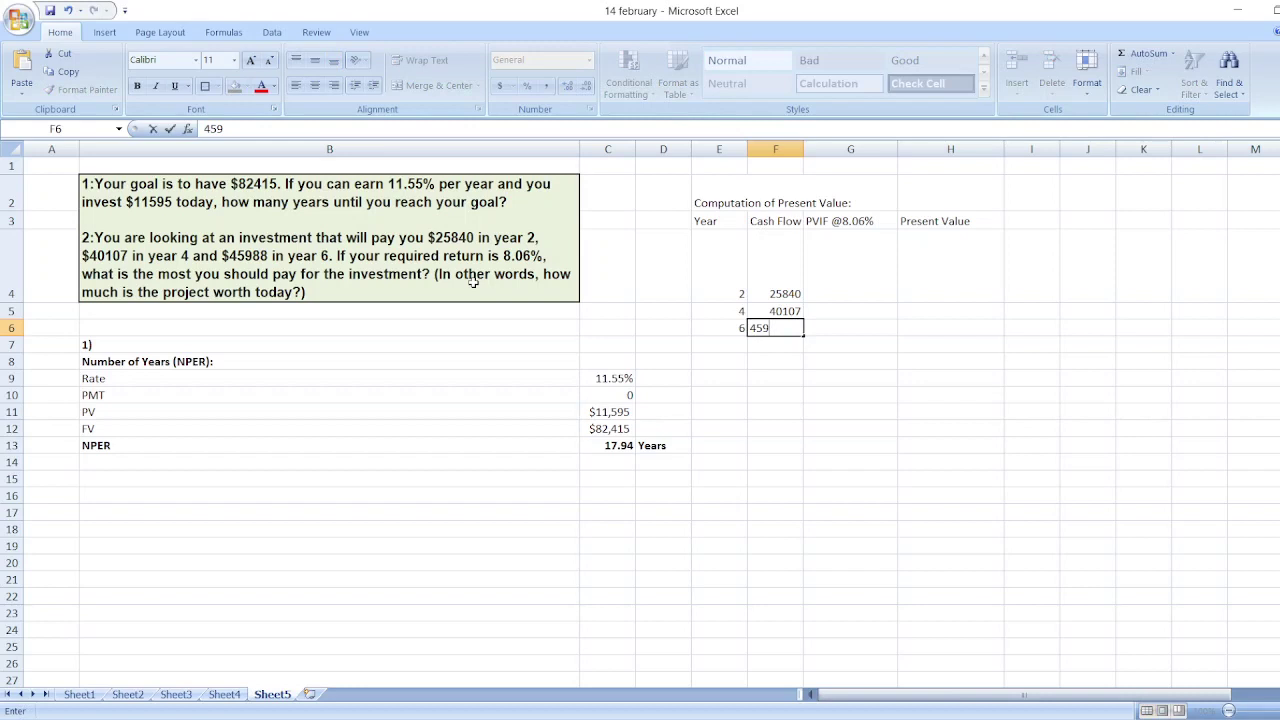
{"action": "key", "text": "Return"}
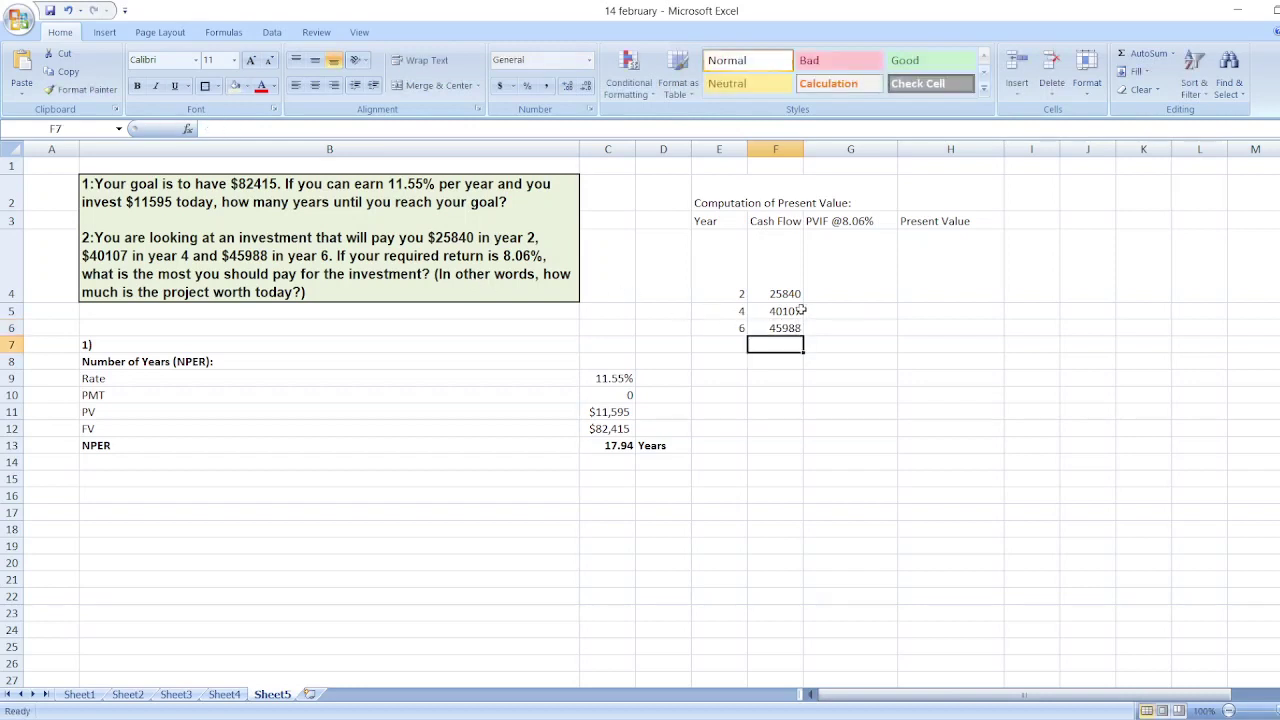
{"action": "left_click", "coordinate": [834, 299]}
Enter =1/(1+8.06%)^E4 in G4 and copy it to G5 and G6.
{"action": "type", "text": "=1"}
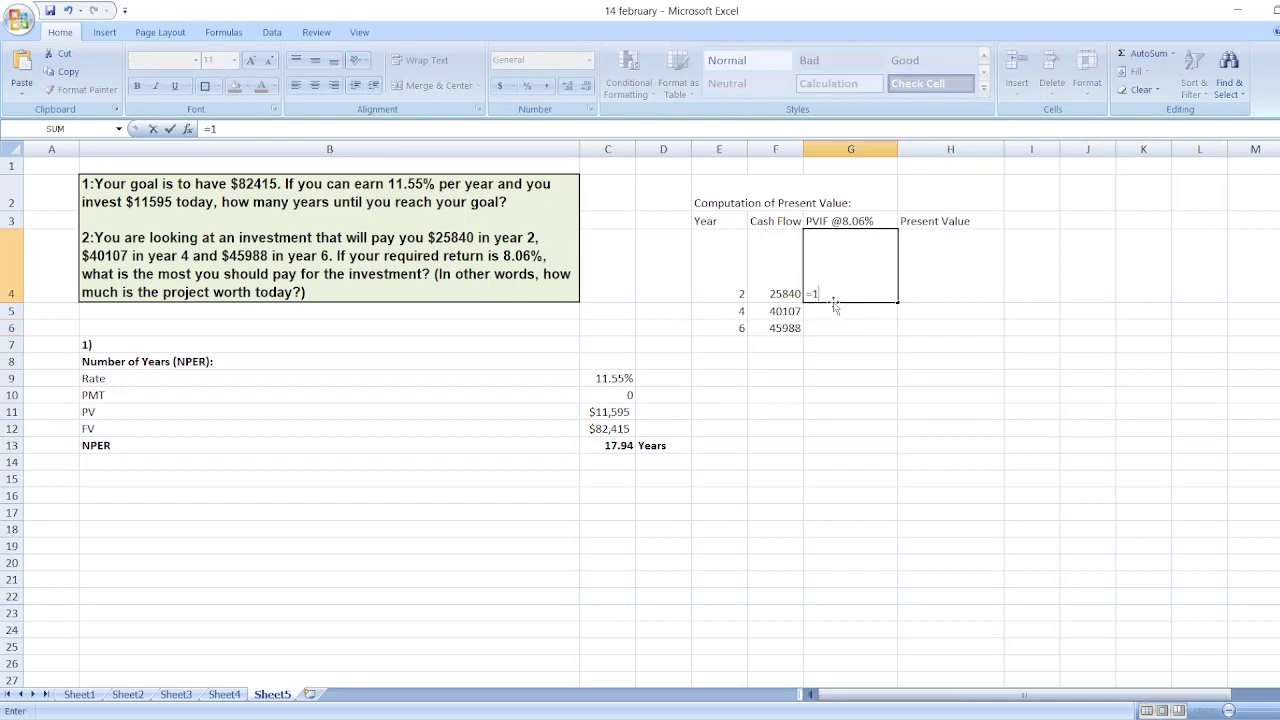
{"action": "type", "text": "/(1+8.06%)^E4"}
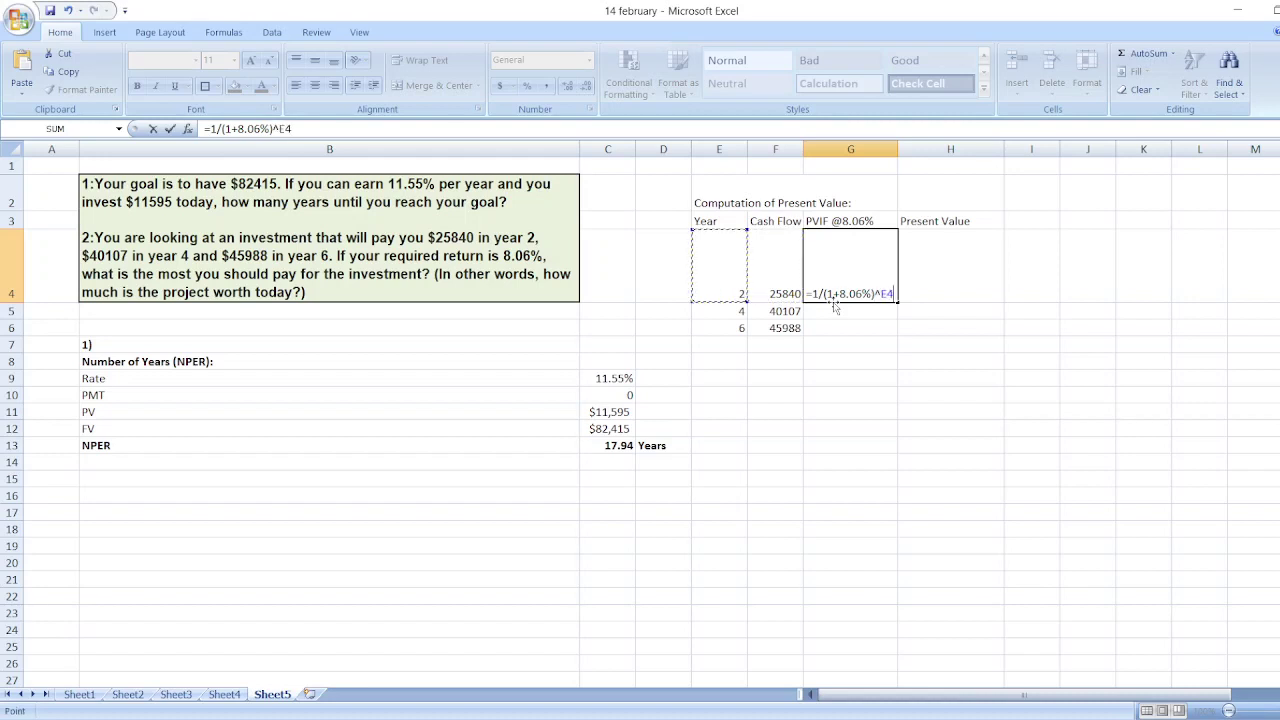
{"action": "key", "text": "ctrl+Return"}
{"action": "key", "text": "ctrl+c"}
{"action": "left_click", "coordinate": [836, 308]}
{"action": "key", "text": "ctrl+v"}
{"action": "key", "text": "Down"}
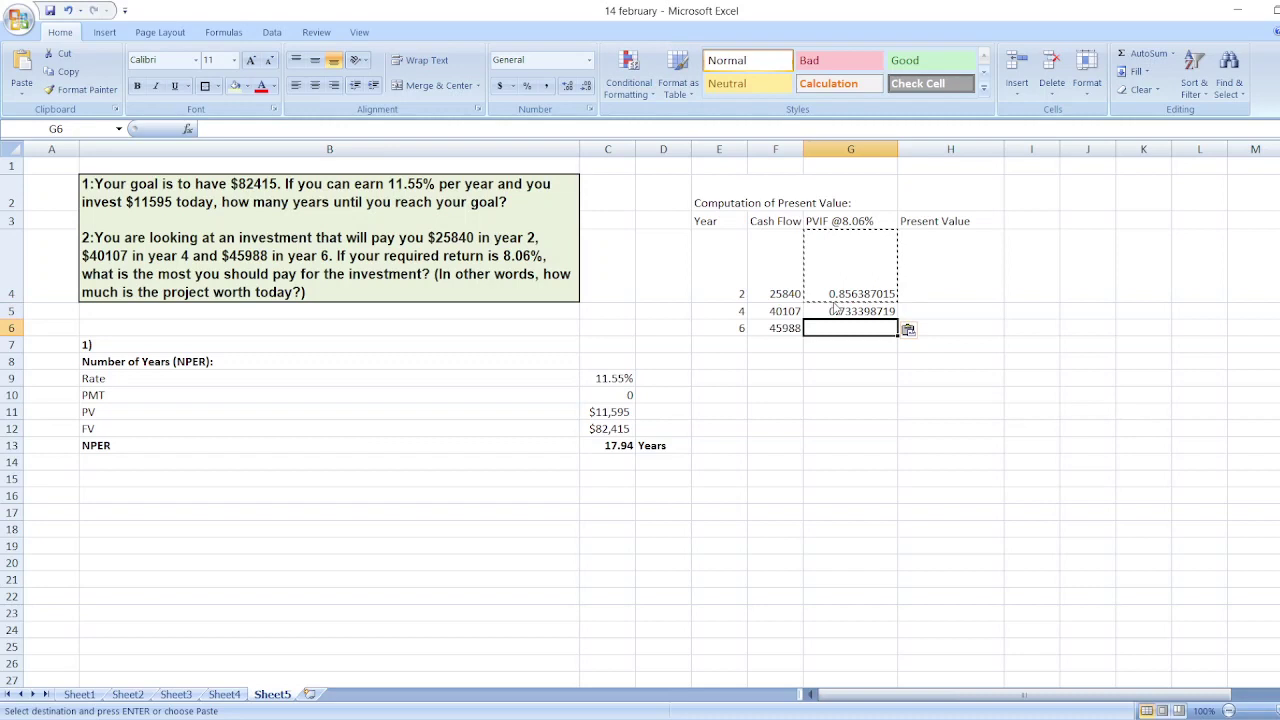
{"action": "key", "text": "ctrl+v"}
{"action": "left_click", "coordinate": [943, 271]}
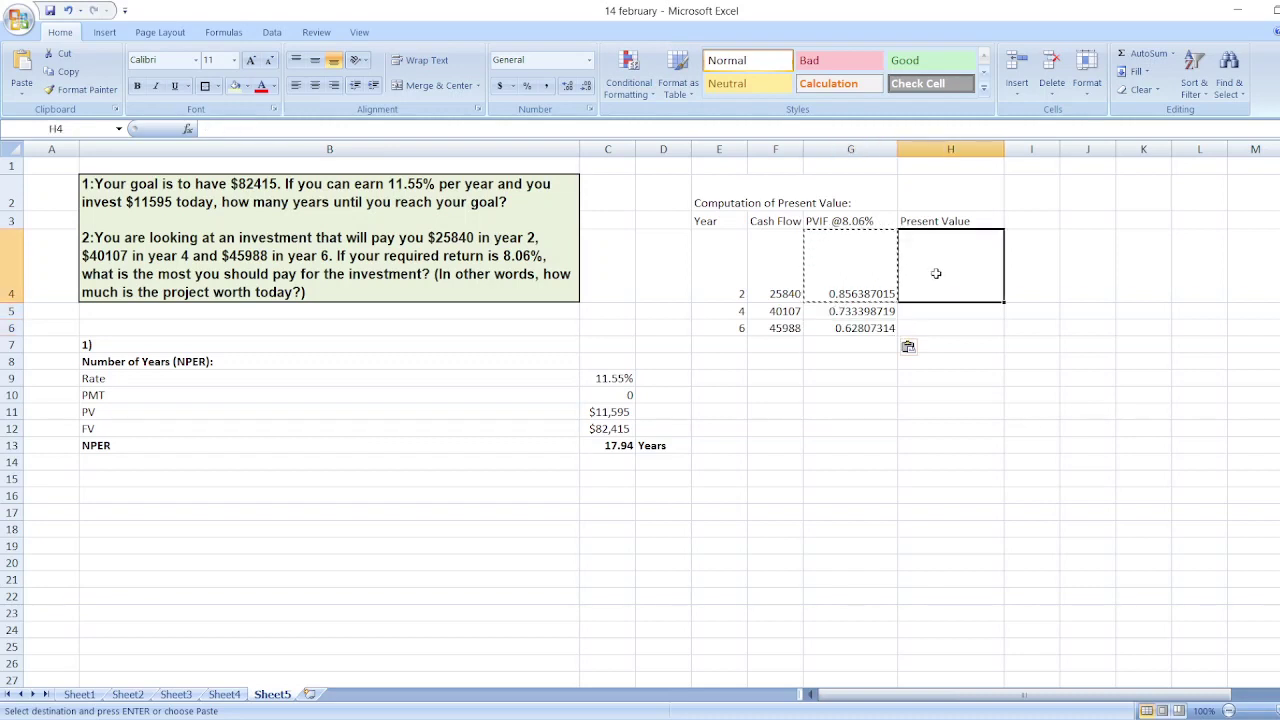
Enter =F4*G4 in H4 and copy it to H5:H6 for each present value.
{"action": "type", "text": "="}
{"action": "key", "text": "Left"}
{"action": "key", "text": "Left"}
{"action": "type", "text": "*"}
{"action": "key", "text": "Left"}
{"action": "key", "text": "Return"}
{"action": "left_click", "coordinate": [936, 273]}
{"action": "key", "text": "ctrl+c"}
{"action": "key", "text": "Down"}
{"action": "key", "text": "ctrl+v"}
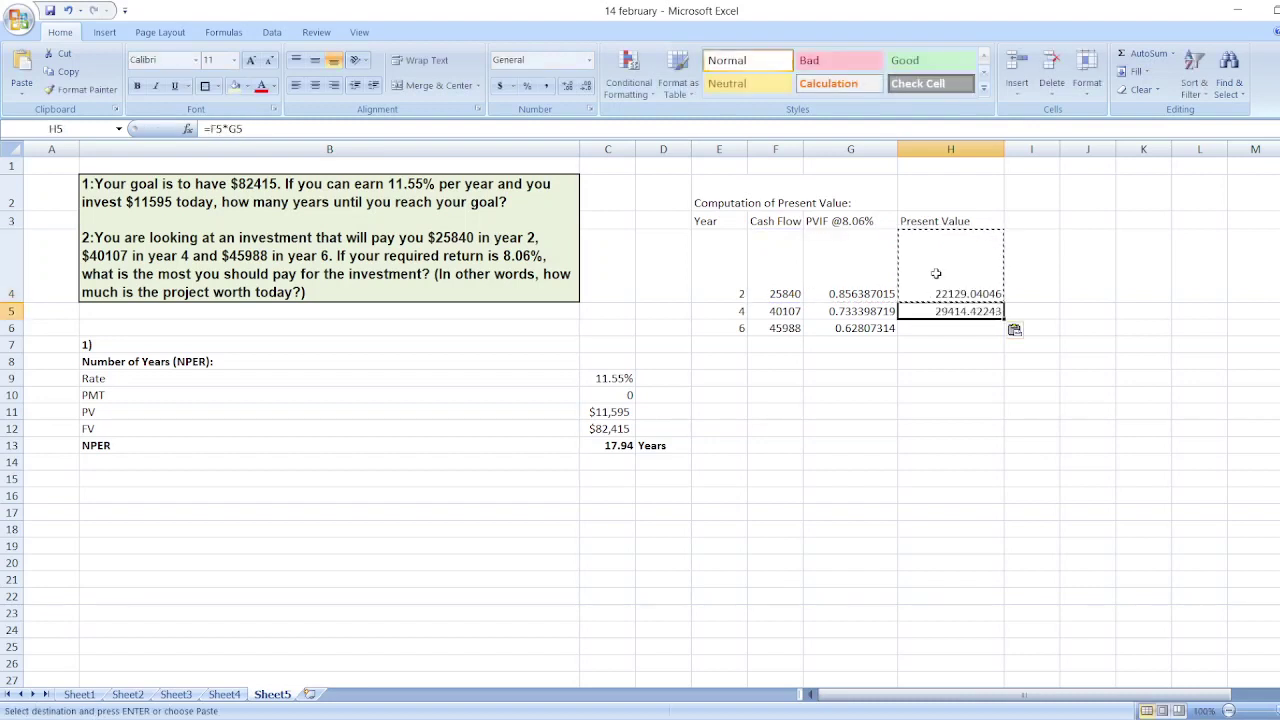
{"action": "key", "text": "Down"}
{"action": "key", "text": "ctrl+v"}
{"action": "key", "text": "Down"}
{"action": "key", "text": "Escape"}
Total the present values in H7 with =SUM(H4:H6), giving 80427.29045.
{"action": "type", "text": "=sum("}
{"action": "left_click", "coordinate": [936, 273]}
{"action": "key", "text": "shift+Down"}
{"action": "key", "text": "shift+Down"}
{"action": "type", "text": ")"}
{"action": "key", "text": "ctrl+Return"}
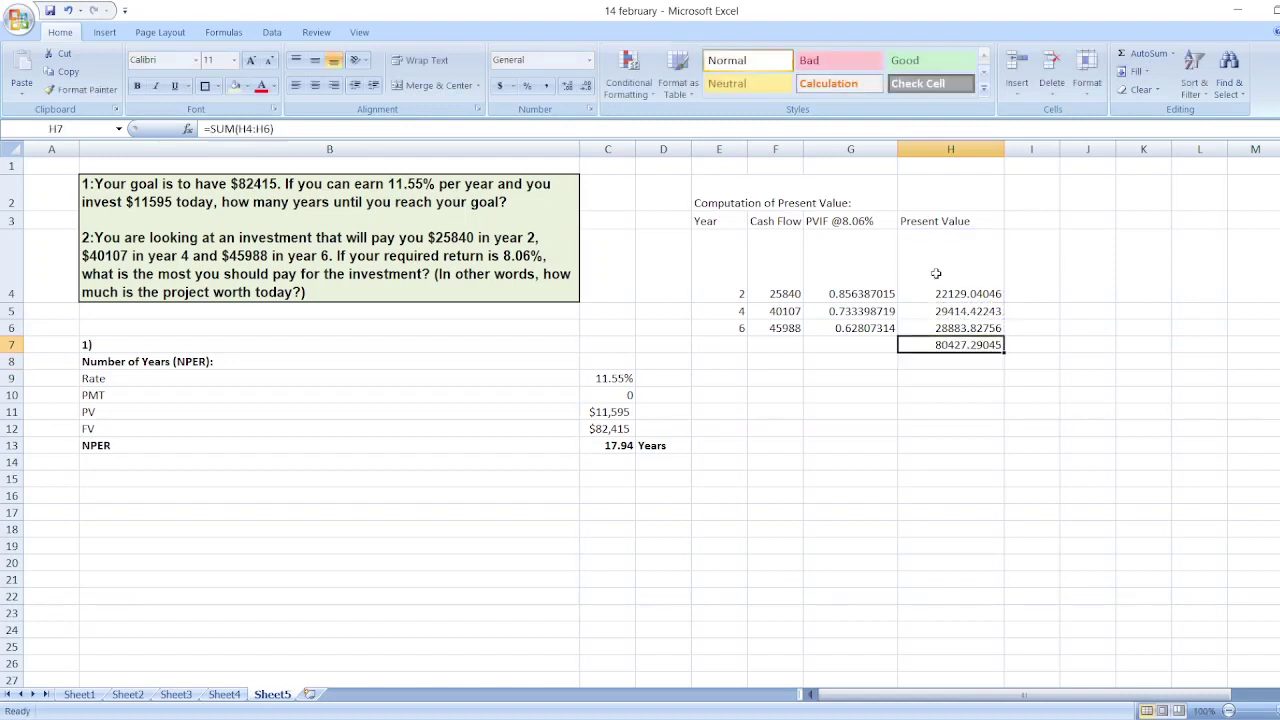
{"action": "key", "text": "Left"}
Label G7 Total and make the E7:H7 total row bold.
{"action": "type", "text": "Total"}
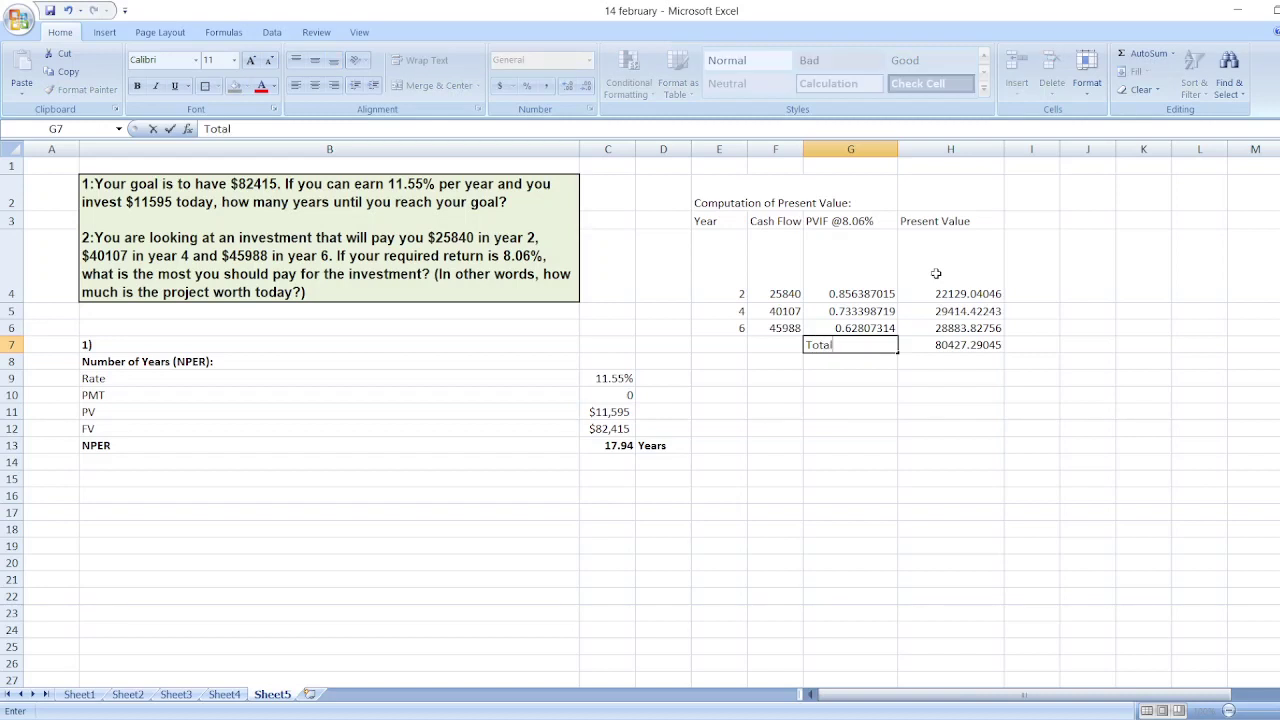
{"action": "key", "text": "ctrl+Return"}
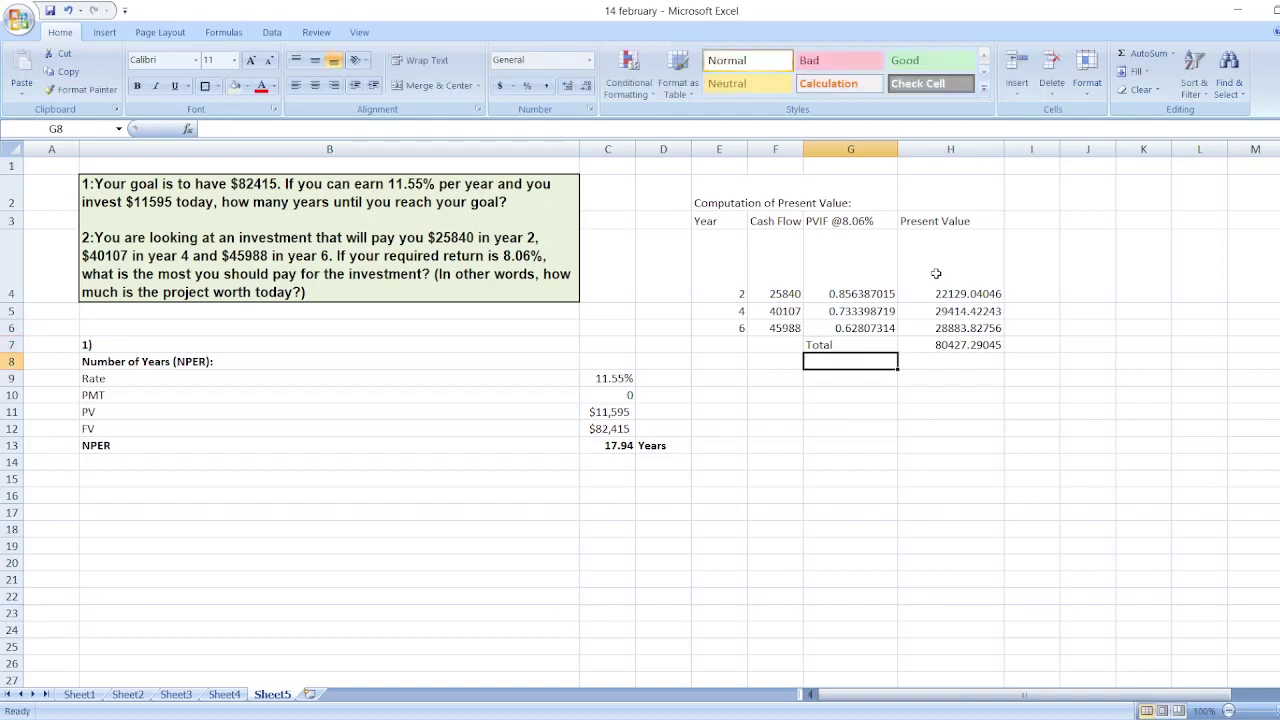
{"action": "left_click", "coordinate": [929, 347]}
{"action": "left_click_drag", "start_coordinate": [748, 347], "coordinate": [747, 347]}
{"action": "key", "text": "shift+Right"}
{"action": "key", "text": "ctrl+b"}
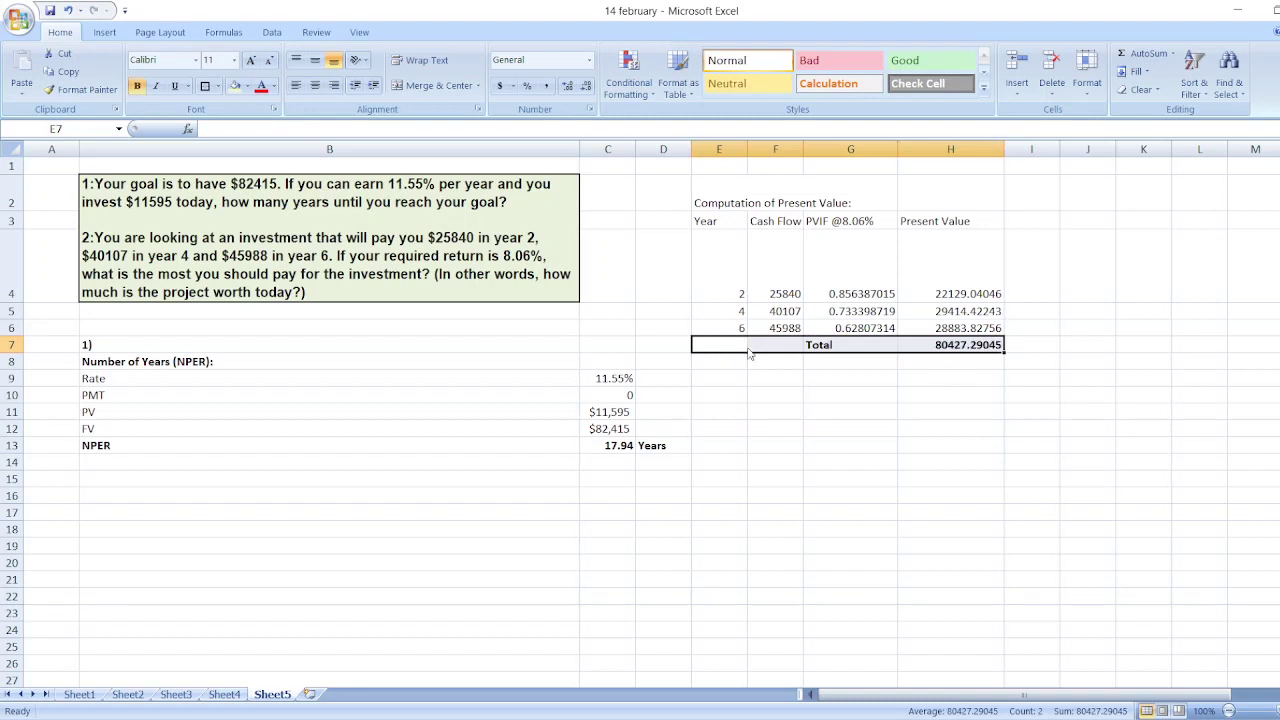
Format the H7 total as Number rounded to 80427.
{"action": "left_click", "coordinate": [952, 345]}
{"action": "left_click", "coordinate": [587, 87]}
{"action": "left_click", "coordinate": [587, 87]}
{"action": "left_click", "coordinate": [587, 87]}
{"action": "left_click", "coordinate": [587, 87]}
{"action": "left_click", "coordinate": [587, 88]}
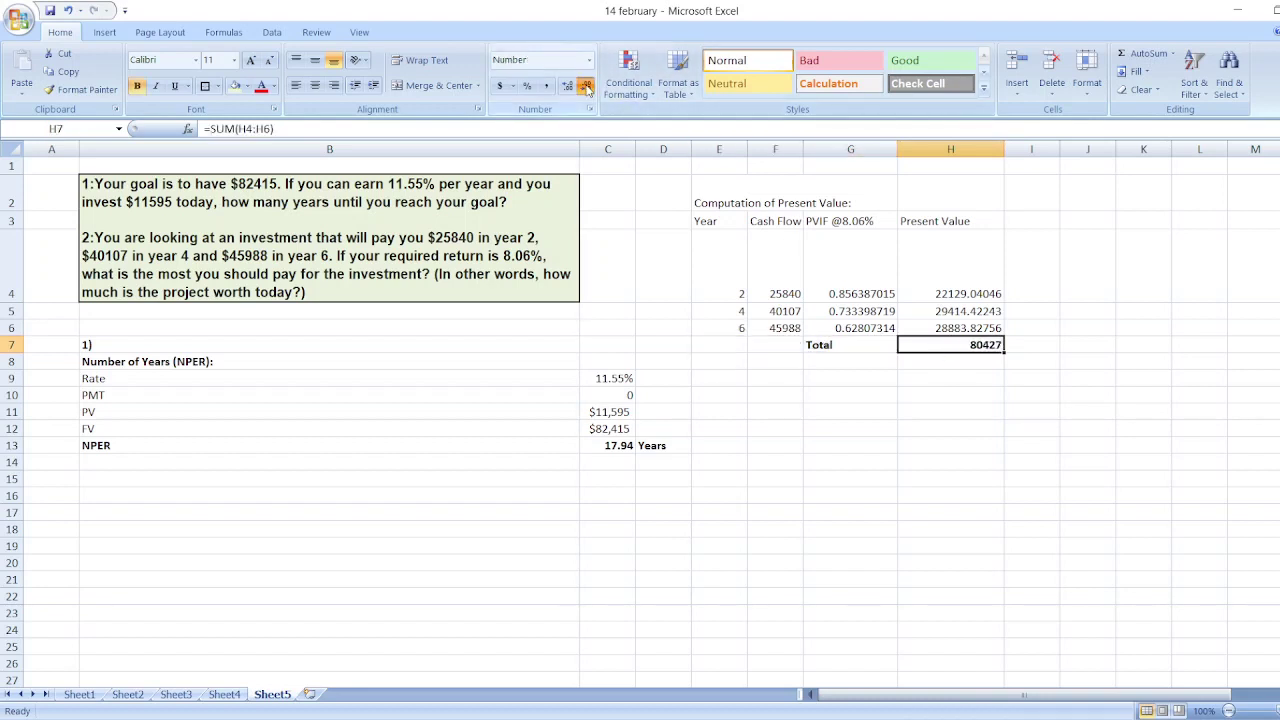
Make the table title and column headers in E2:H3 bold.
{"action": "left_click", "coordinate": [714, 203]}
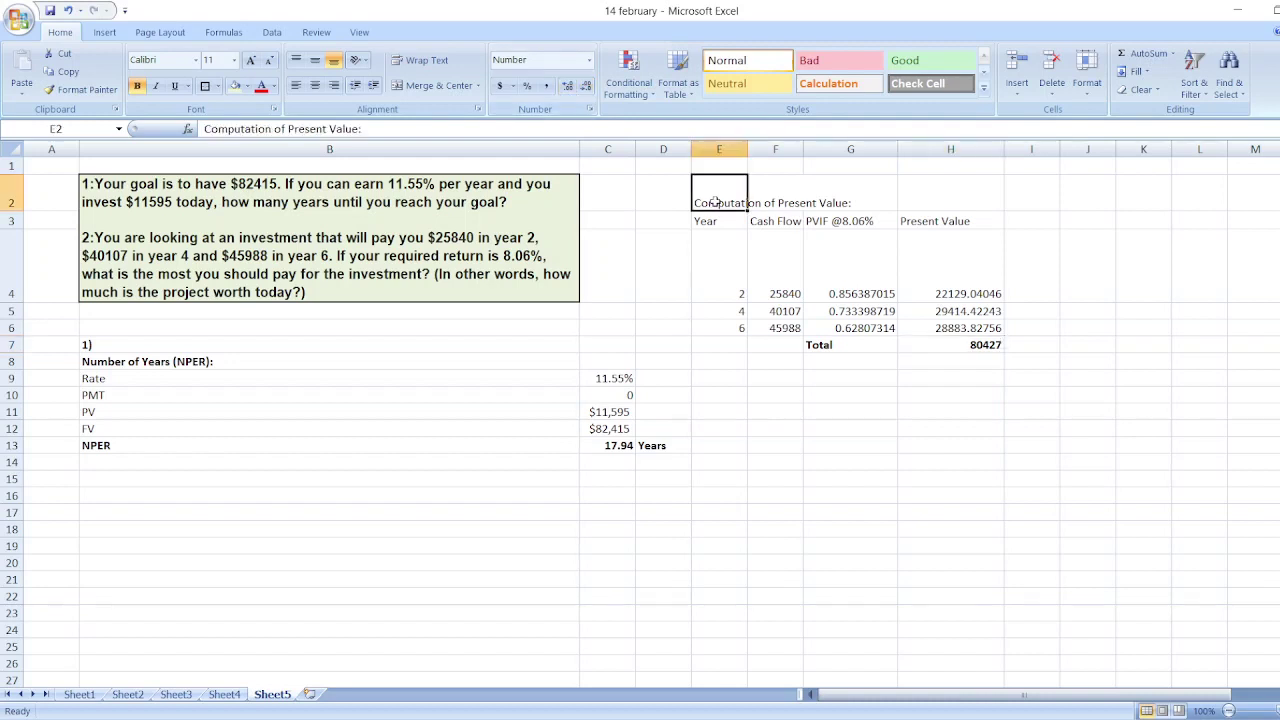
{"action": "key", "text": "shift+Right"}
{"action": "key", "text": "shift+Right"}
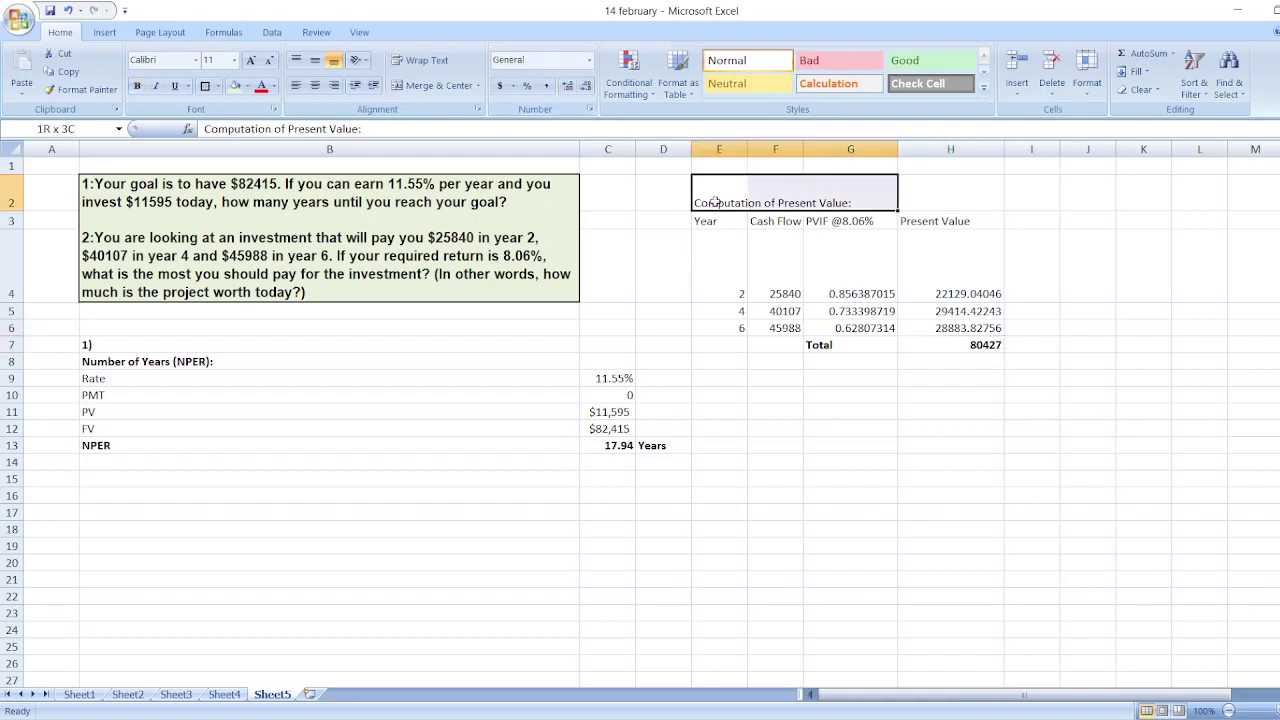
{"action": "key", "text": "shift+Right"}
{"action": "key", "text": "shift+Down"}
{"action": "key", "text": "ctrl+b"}
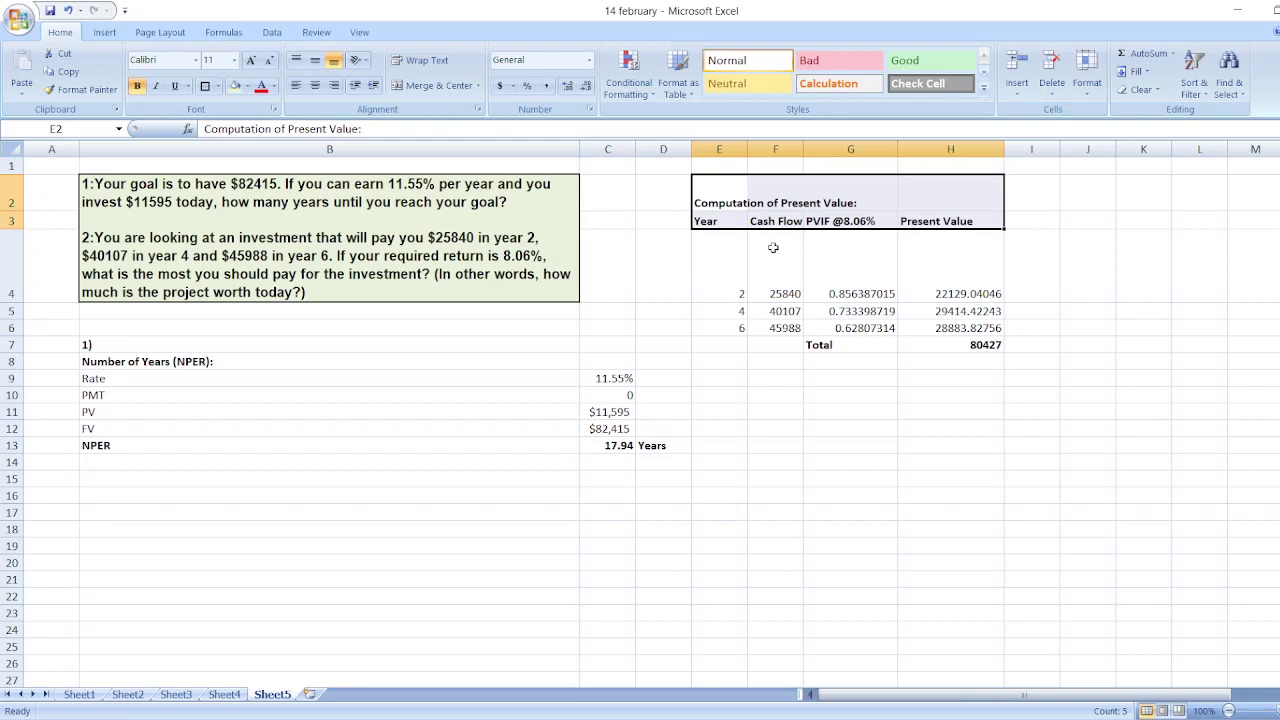
{"action": "left_click", "coordinate": [882, 430]}
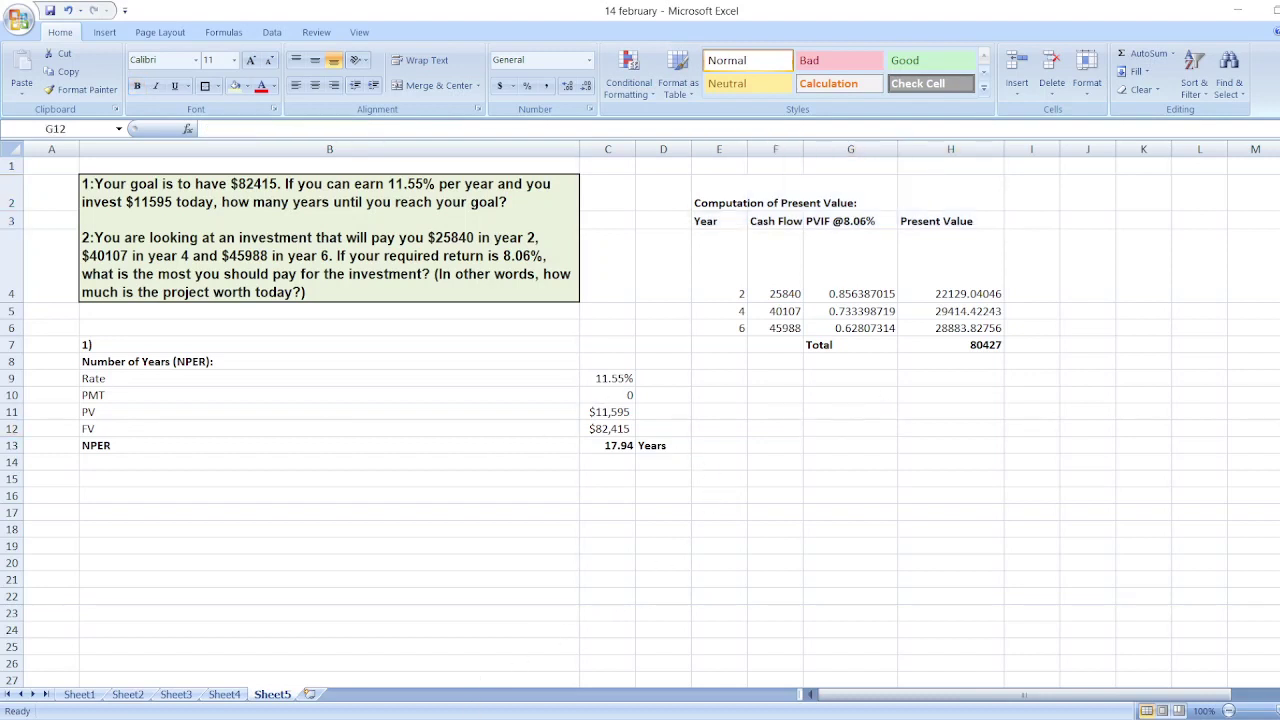
{"action": "left_click", "coordinate": [768, 481]}
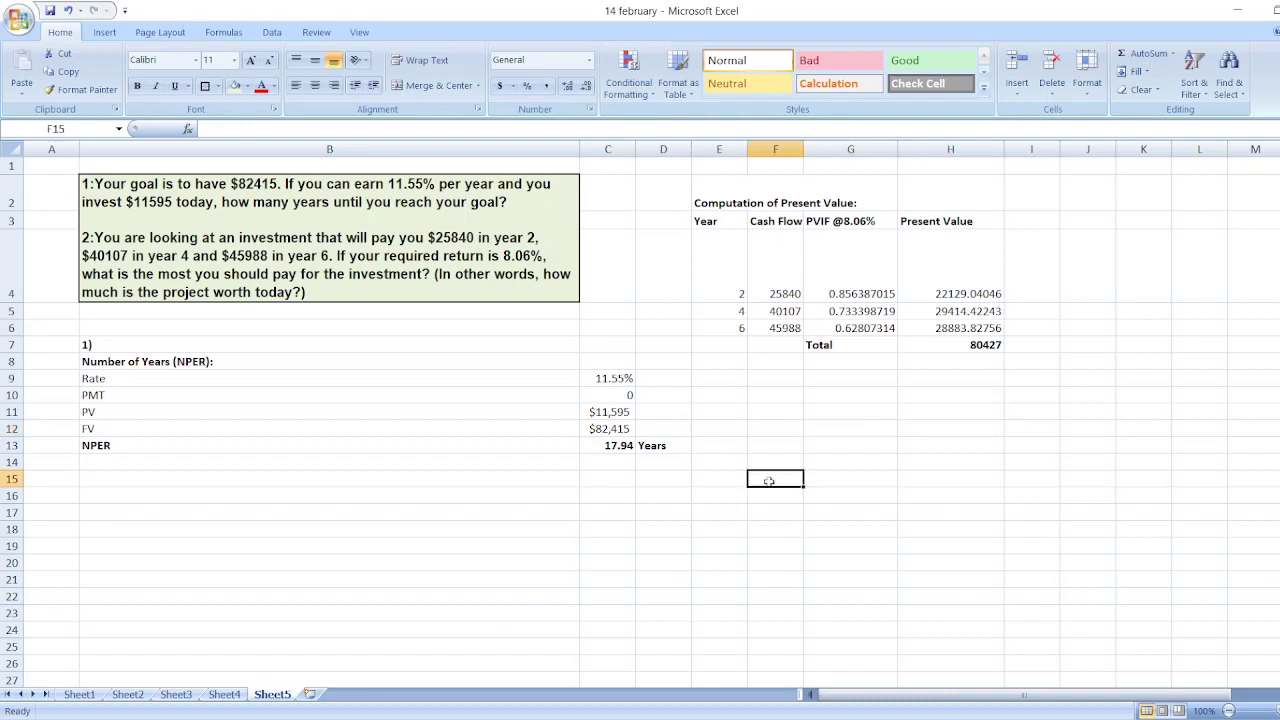